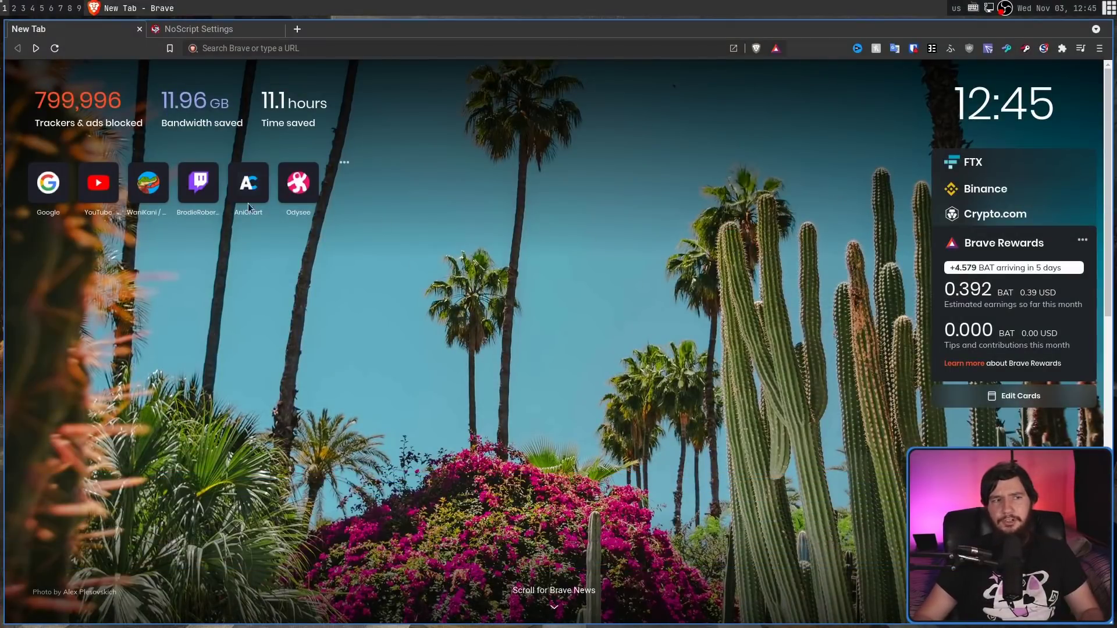
Step: Load YouTube and show NoScript's site list with youtube.com, google.com, gstatic.com and ytimg.com TRUSTED
left_click(91, 192)
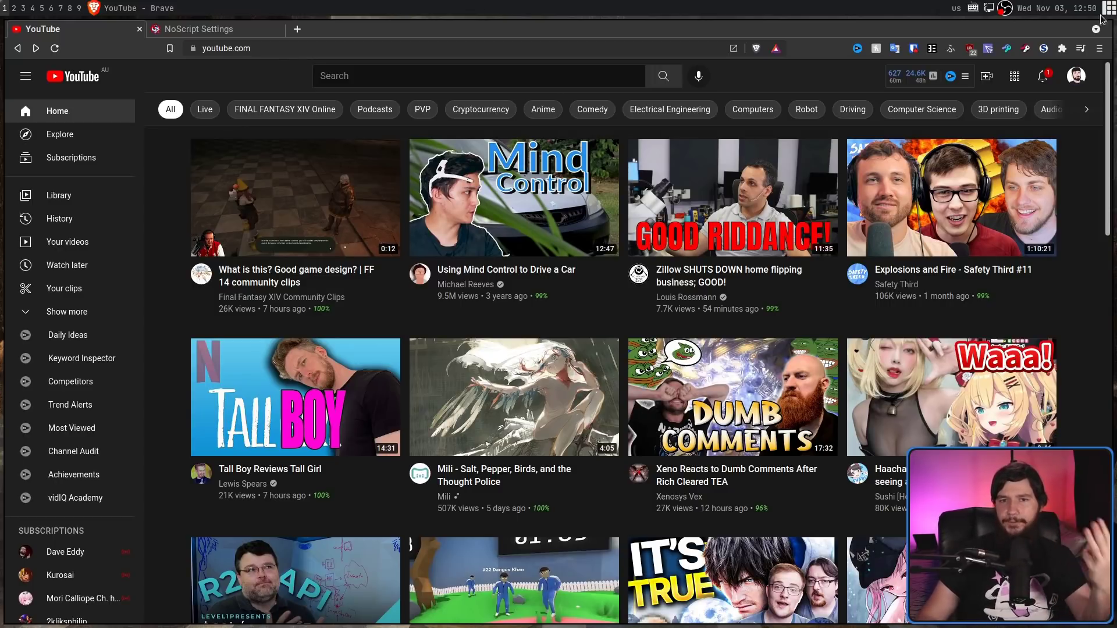
left_click(1044, 48)
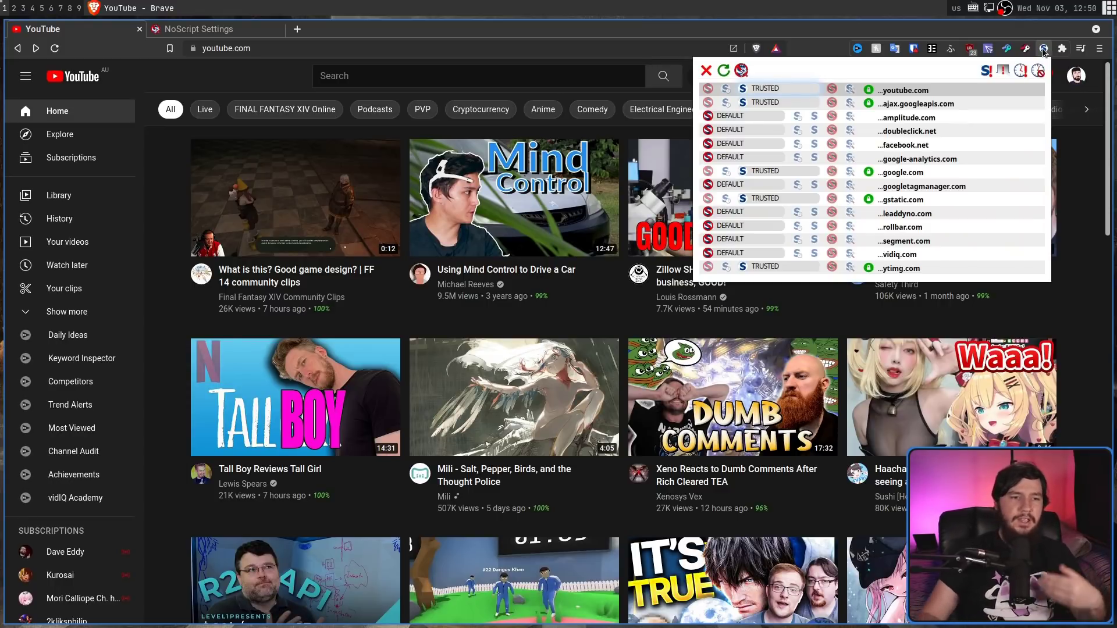
Step: Open NoScript's General options and compare the TRUSTED and UNTRUSTED preset capabilities
left_click(742, 71)
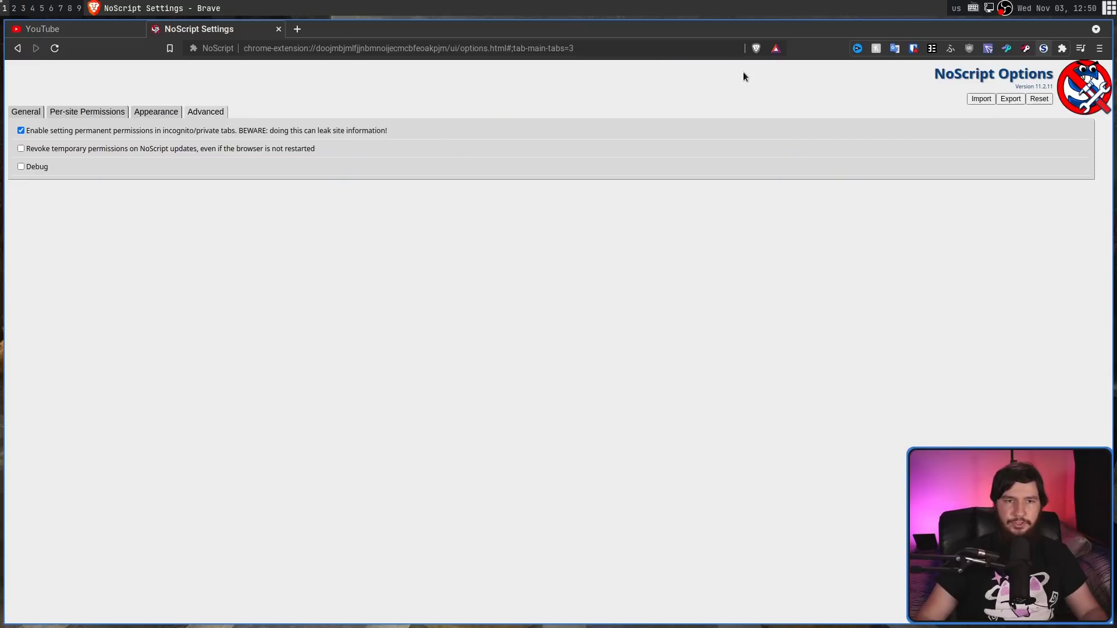
left_click(25, 114)
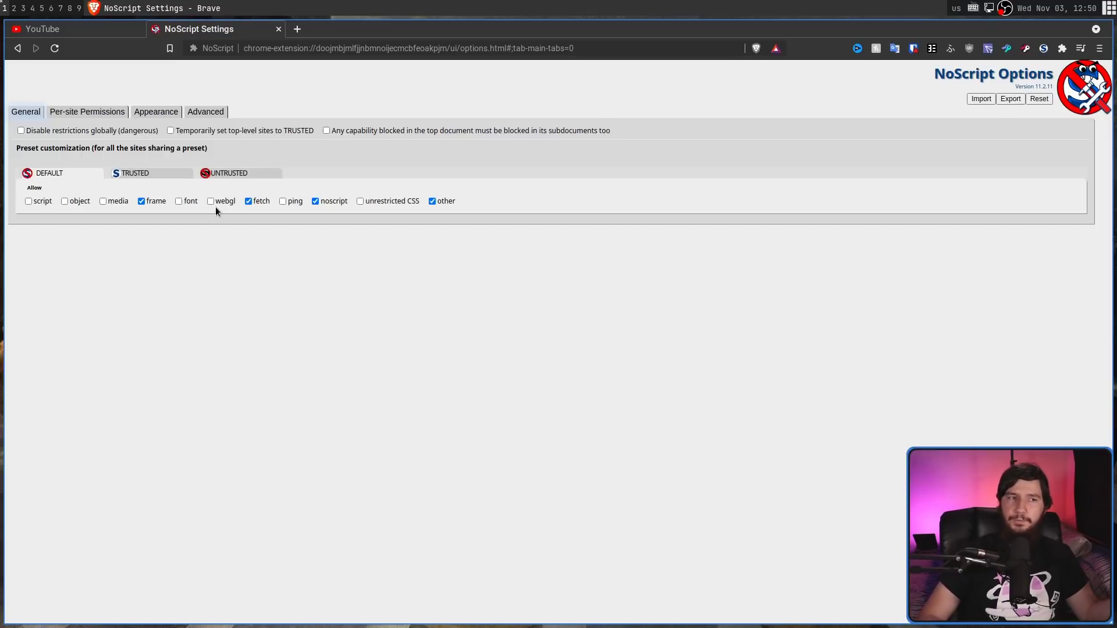
left_click(157, 174)
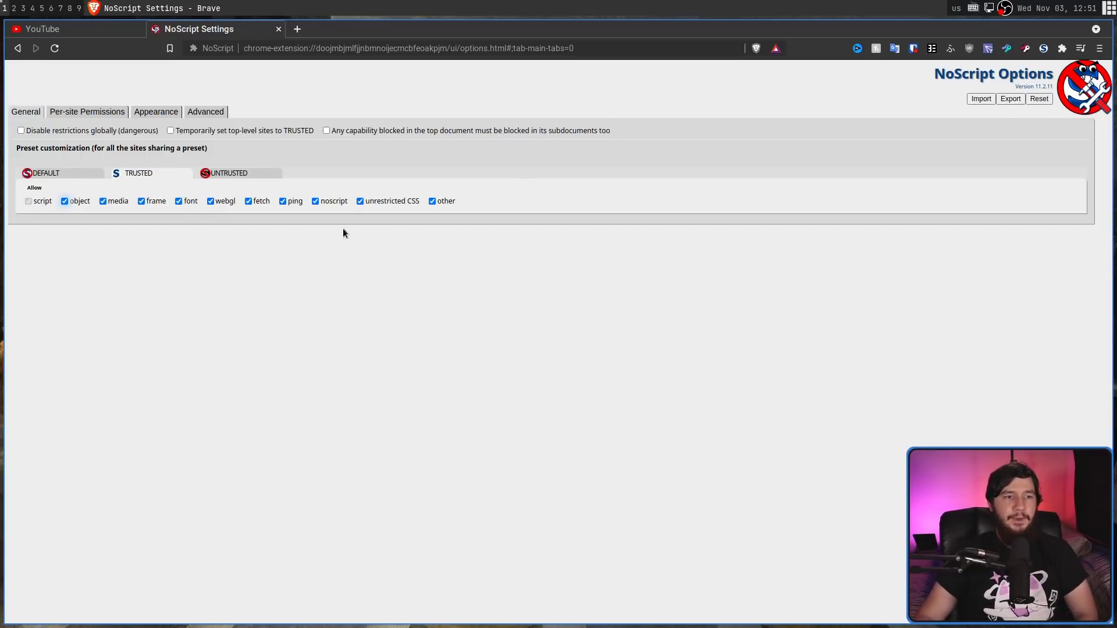
left_click(248, 174)
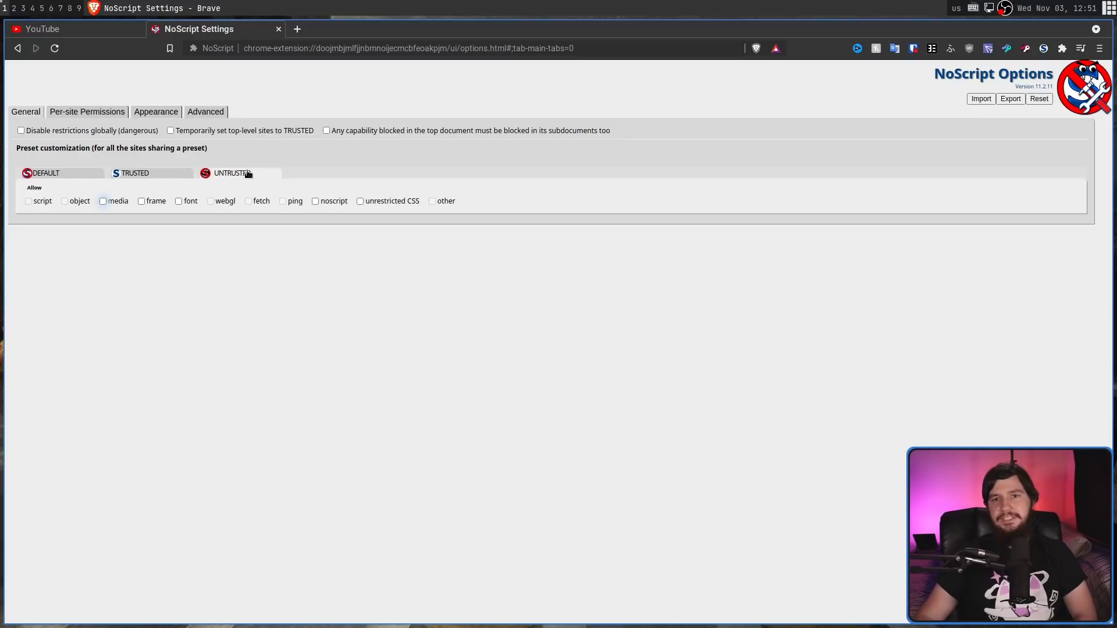
left_click(172, 174)
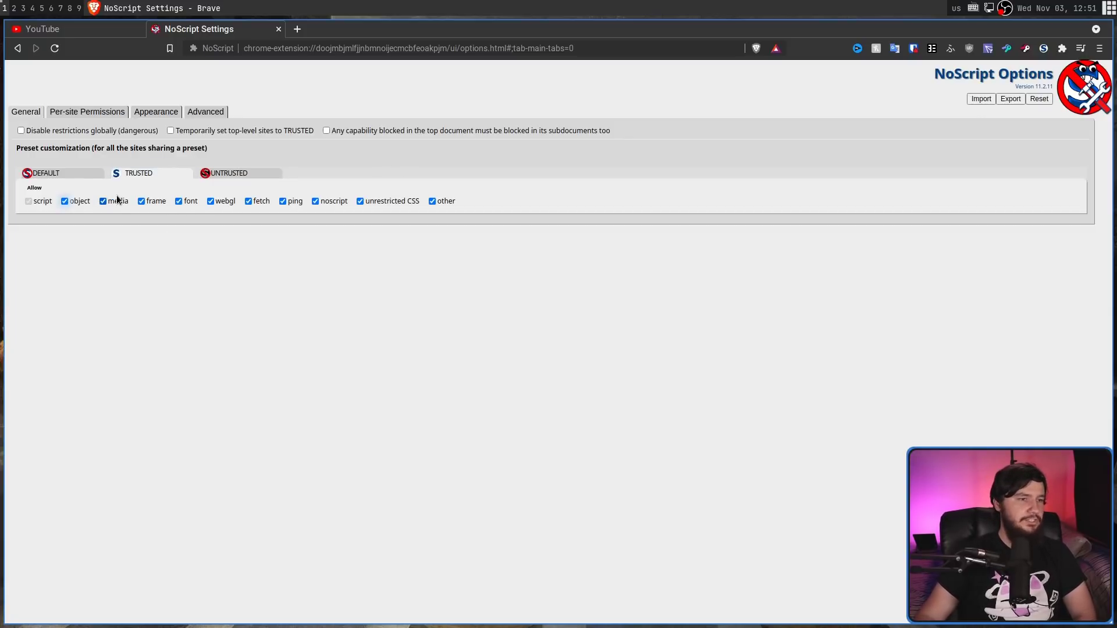
left_click(229, 174)
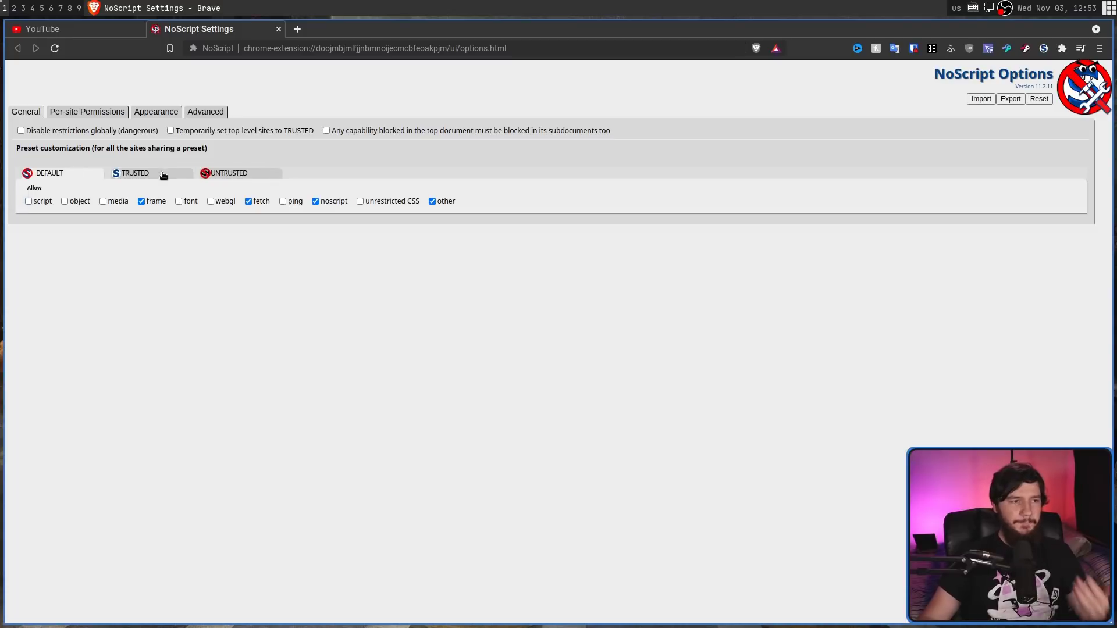
left_click(211, 176)
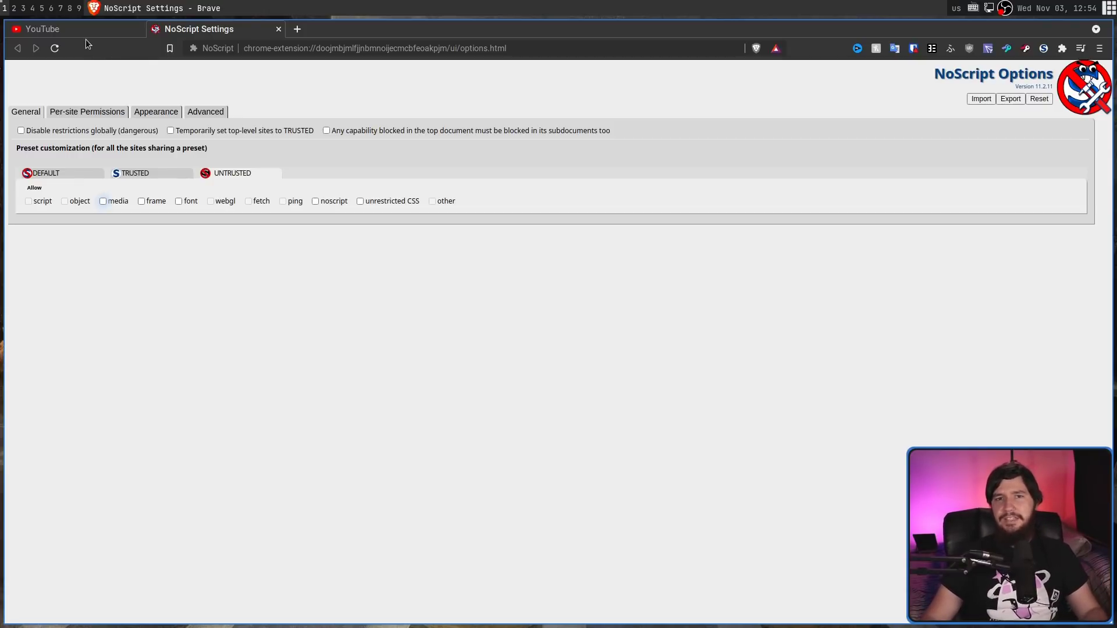
Step: Set youtube.com to CUSTOM with object and unrestricted CSS unchecked, then reload YouTube
left_click(57, 31)
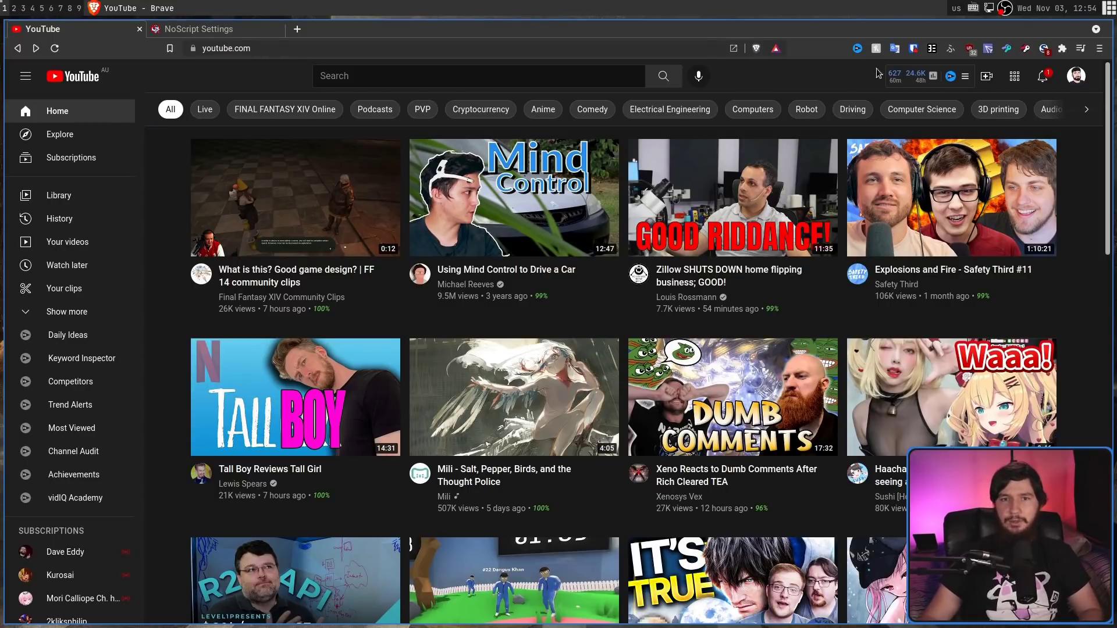
left_click(1043, 48)
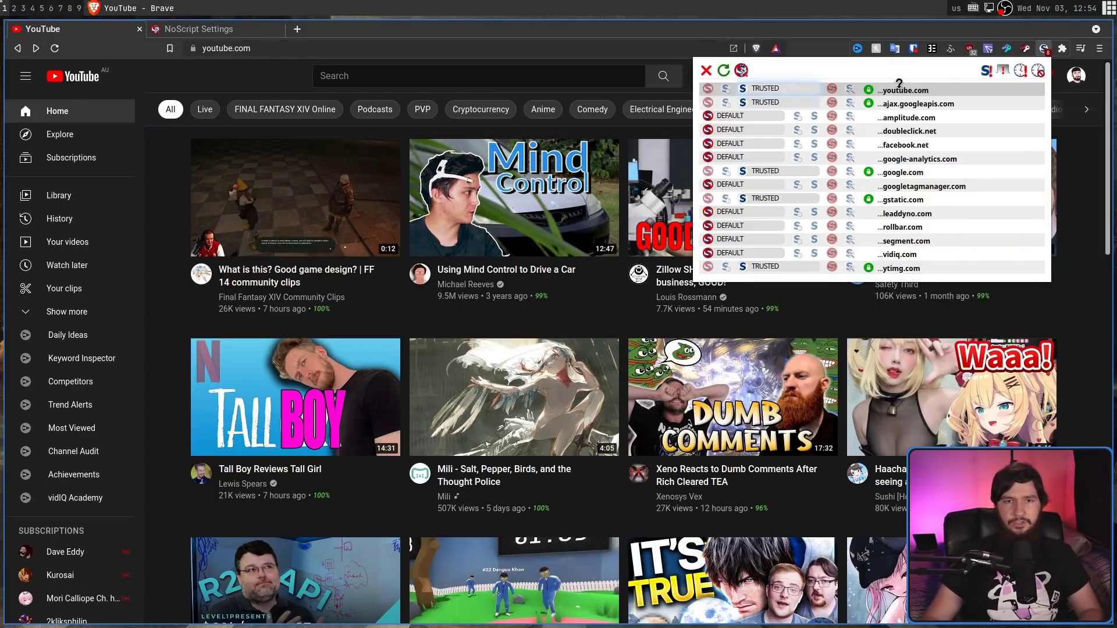
left_click(849, 93)
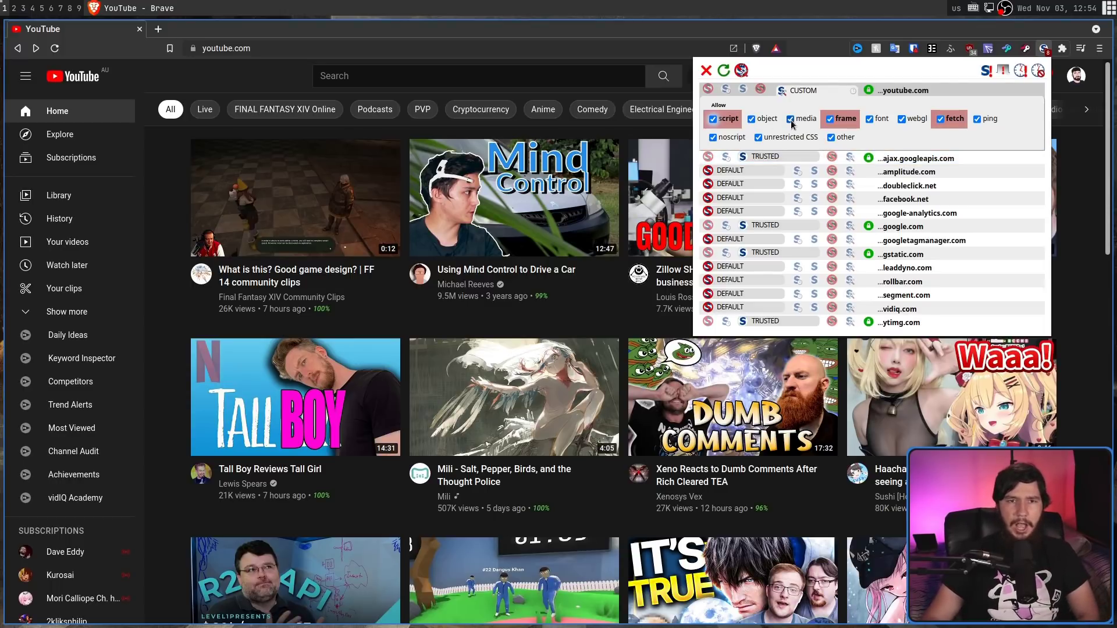
left_click(752, 119)
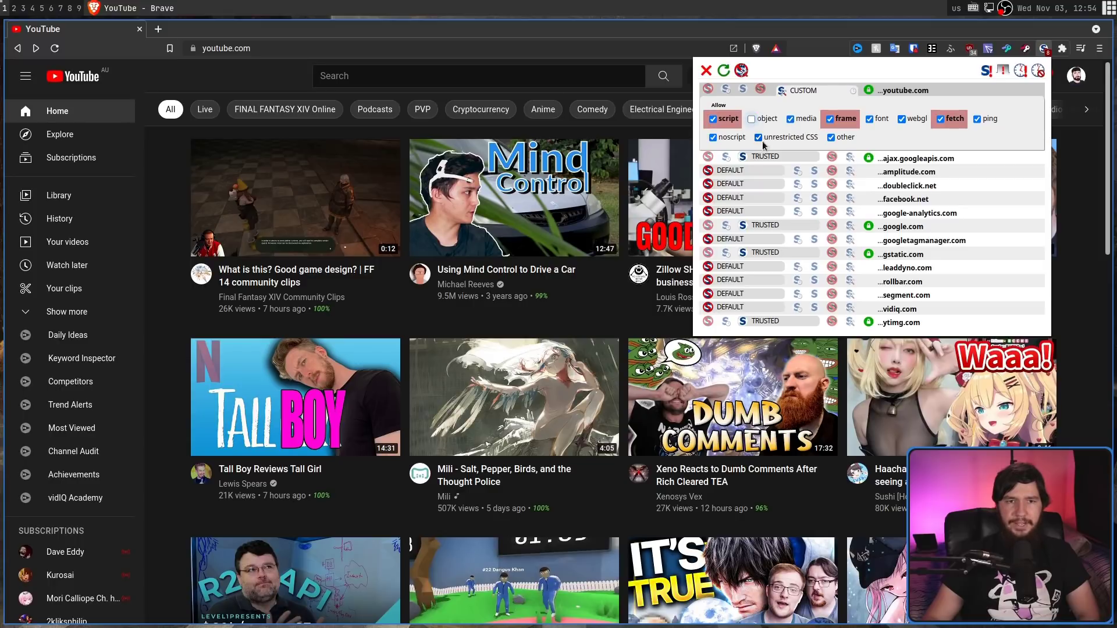
left_click(759, 138)
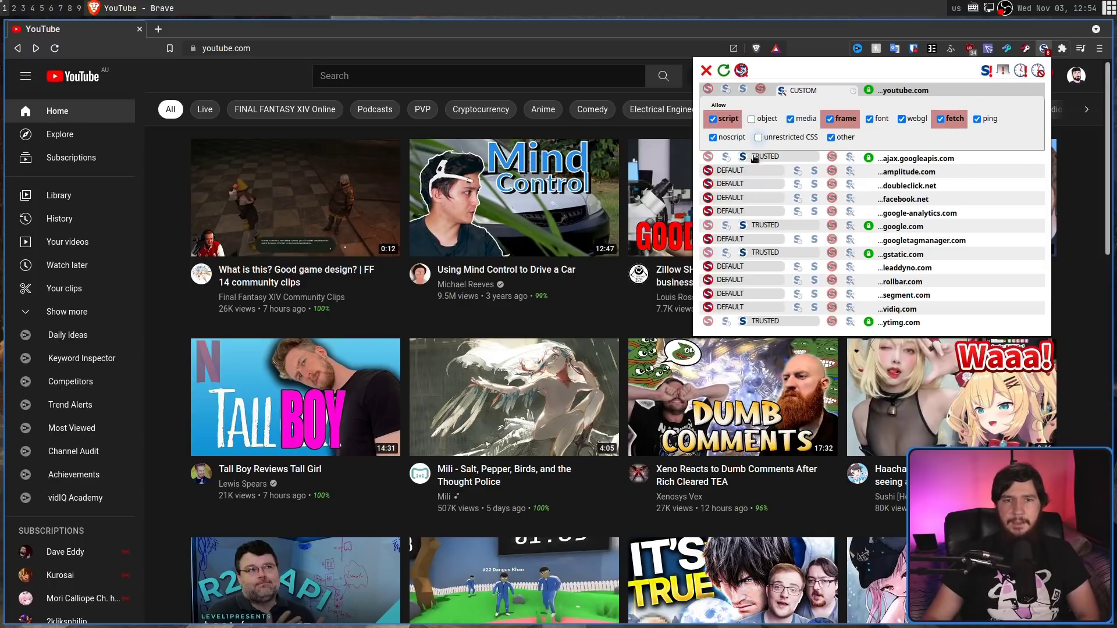
left_click(1088, 211)
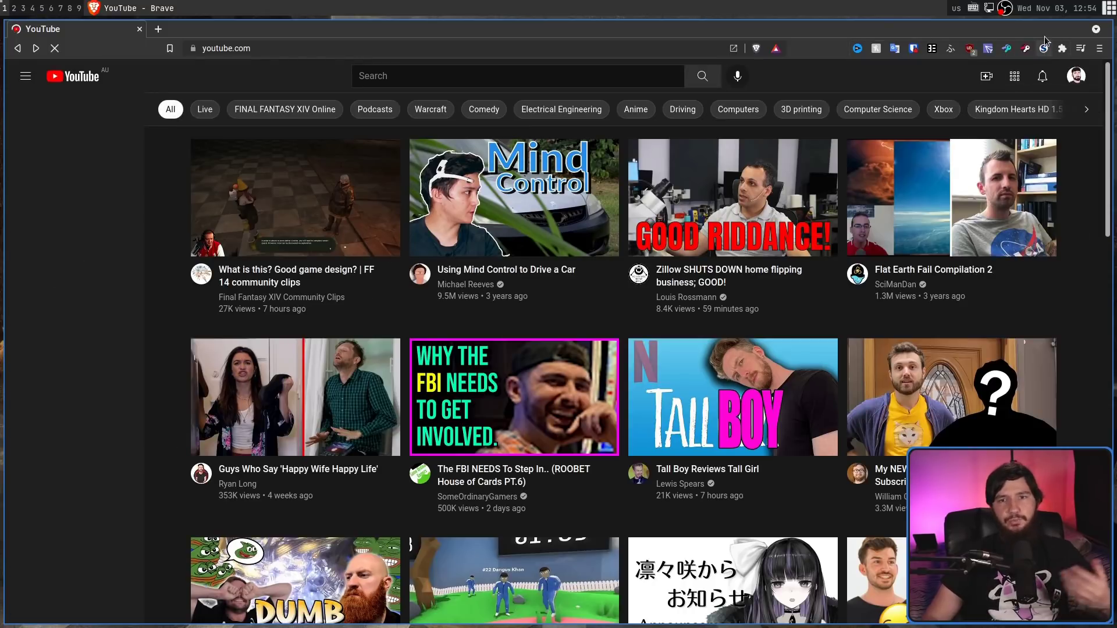
left_click(1044, 49)
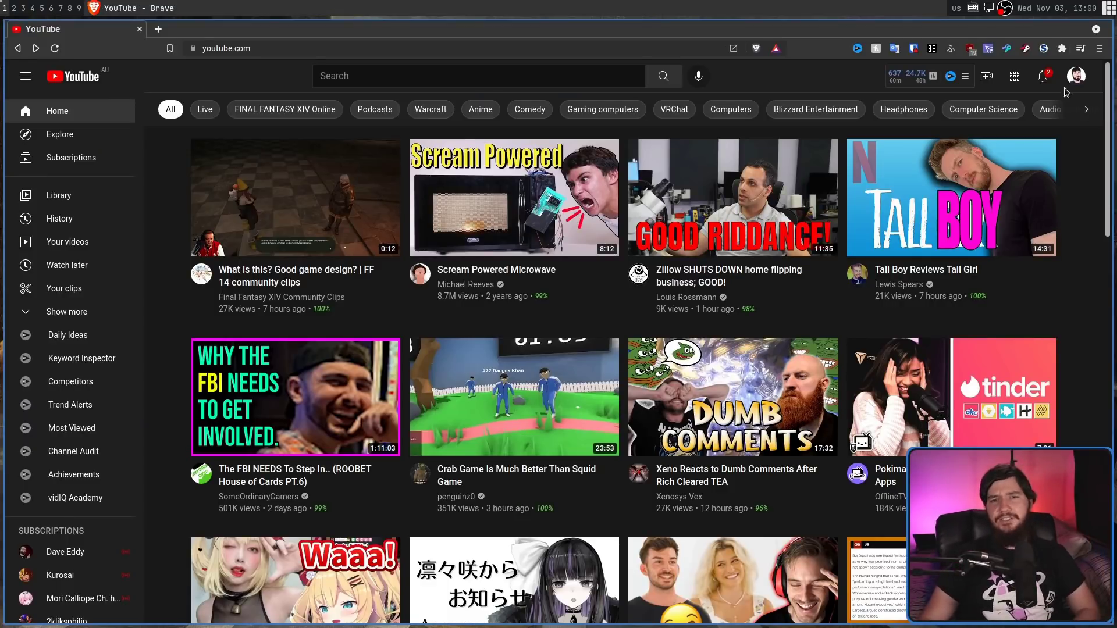
Step: Temporarily trust every site on the YouTube page, then revoke the temporary permissions
left_click(1044, 49)
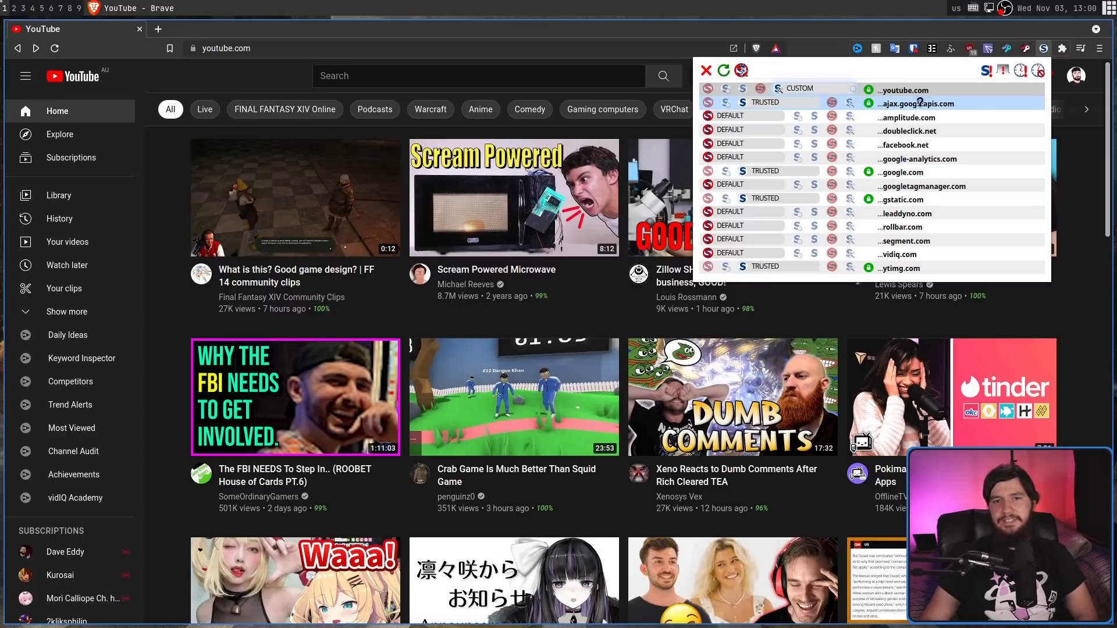
left_click(1022, 70)
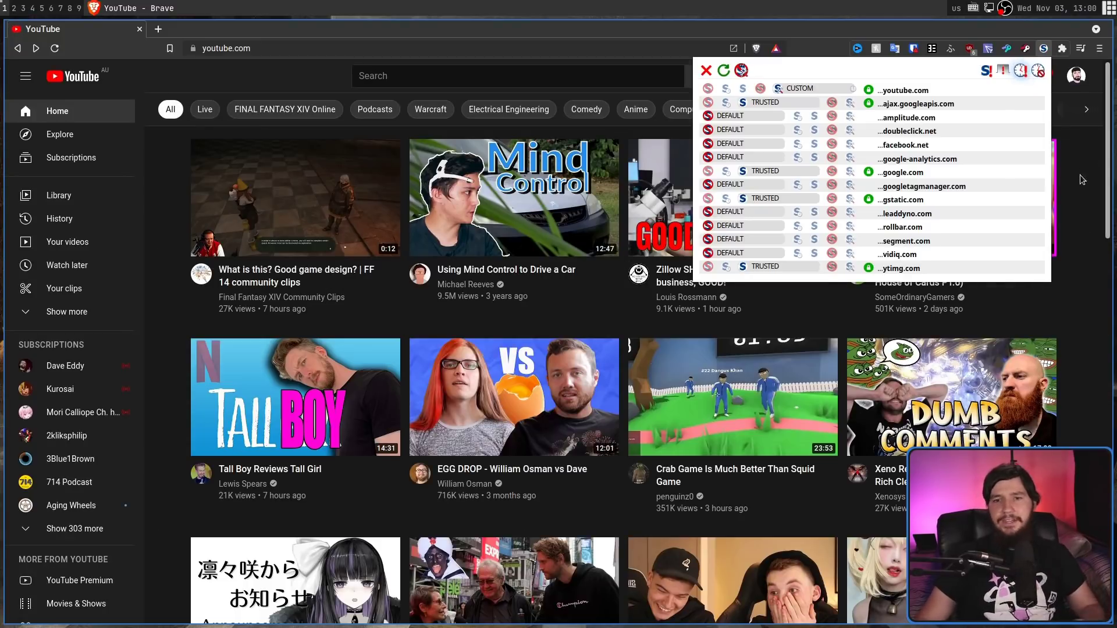
left_click(1084, 186)
left_click(1044, 48)
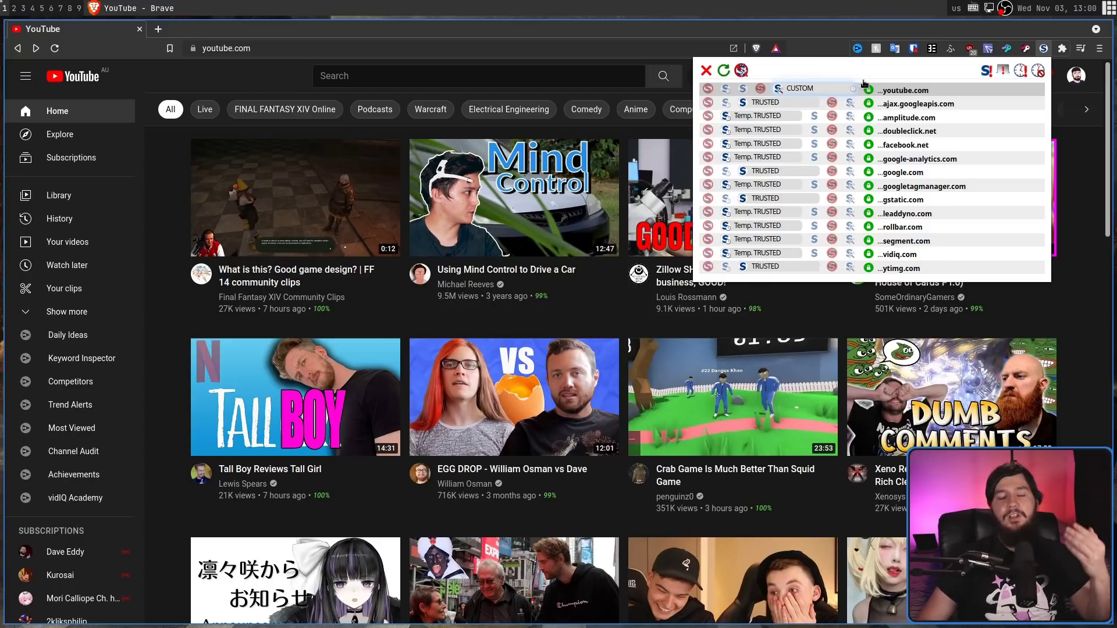
left_click(1040, 71)
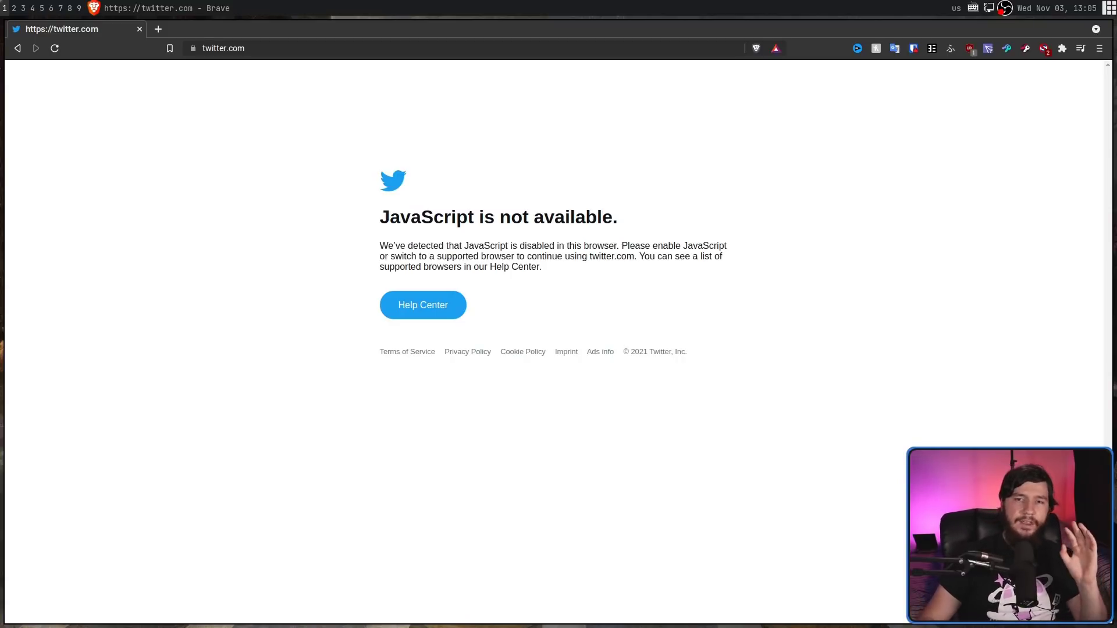
Step: Lift NoScript restrictions for the Twitter tab only and select the twitter.com/home address
left_click(1045, 49)
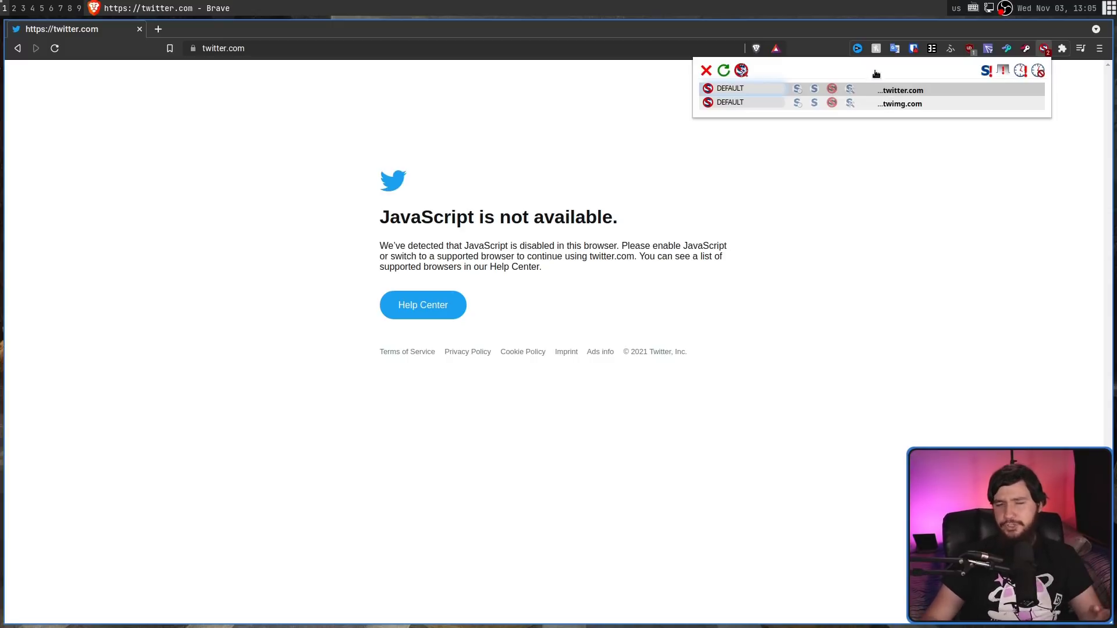
left_click(1003, 70)
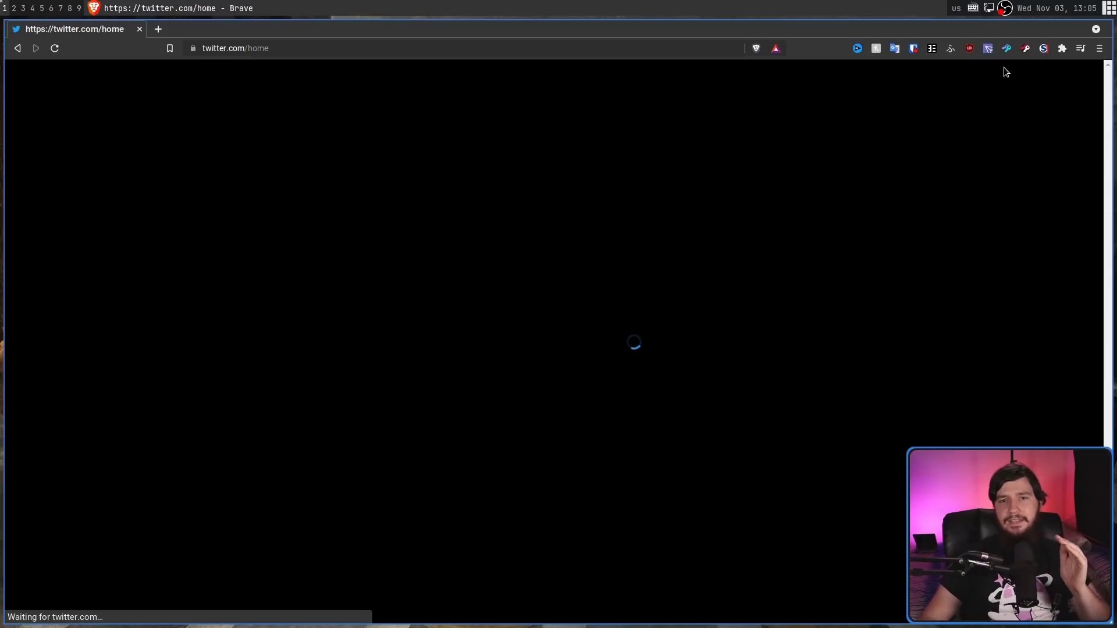
left_click(1045, 52)
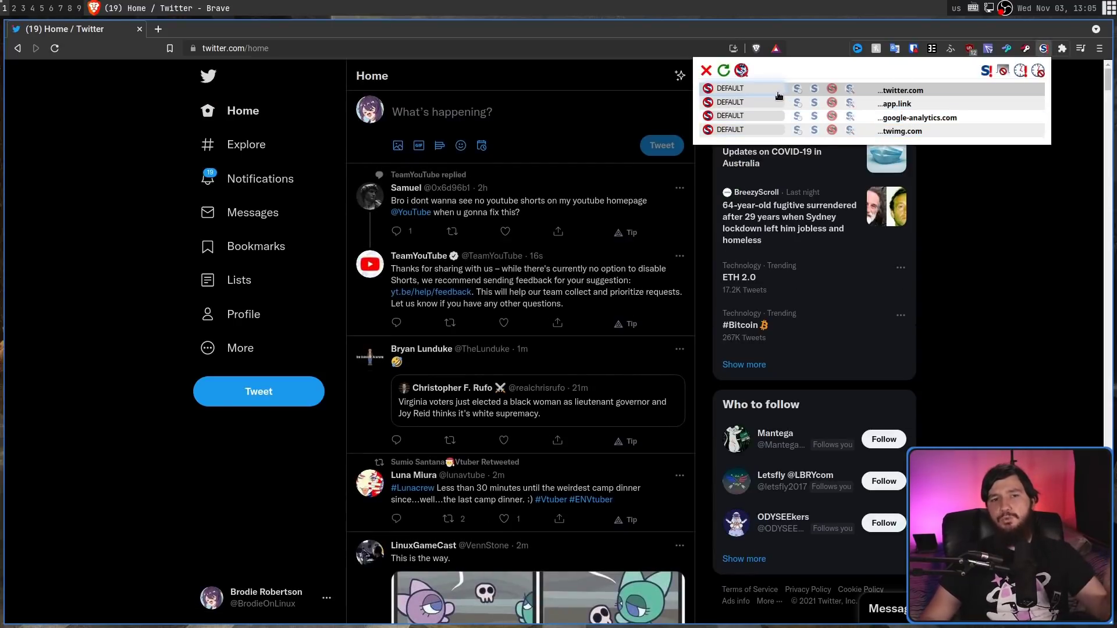
left_click(980, 240)
left_click(462, 42)
key("ctrl+c")
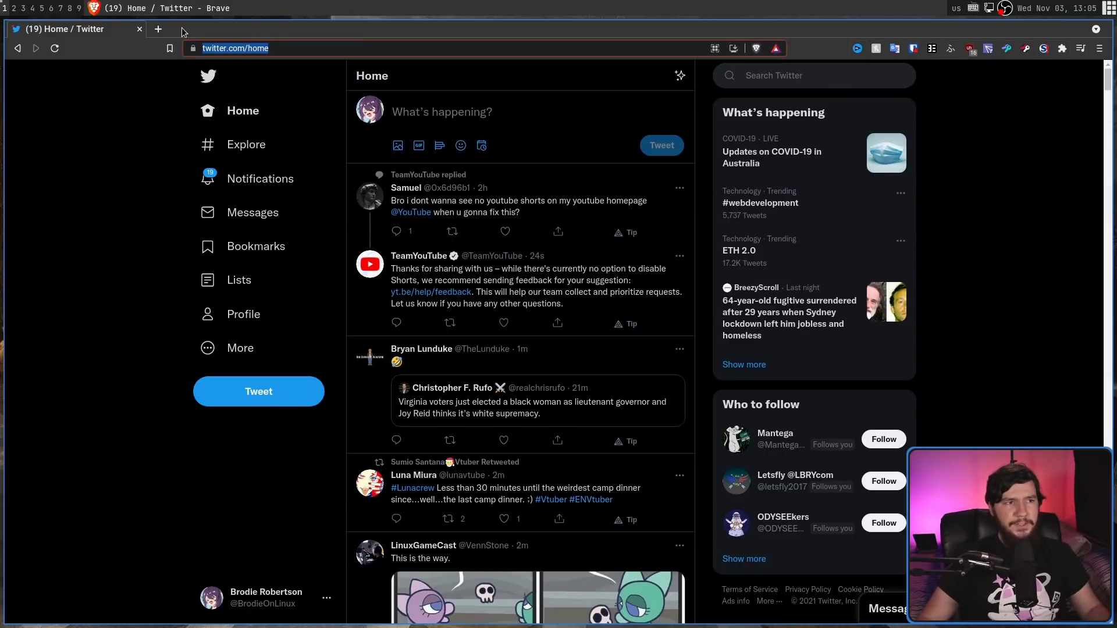
Step: Load twitter.com/home in a new tab and view NoScript's list of blocked domains
left_click(159, 29)
key("ctrl+v")
key("Return")
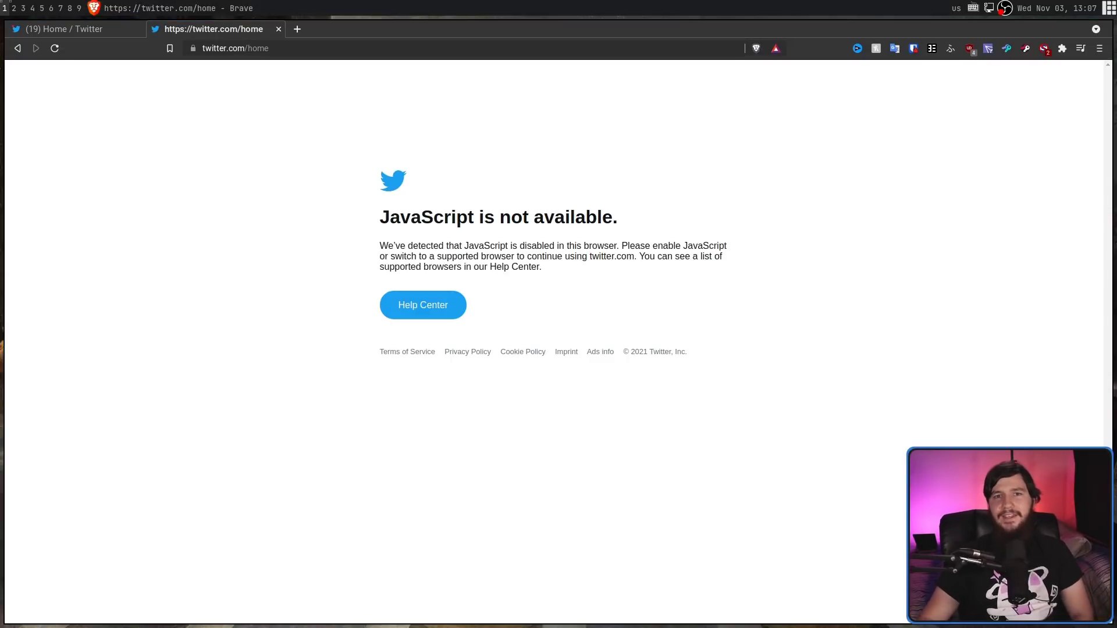
left_click(1044, 49)
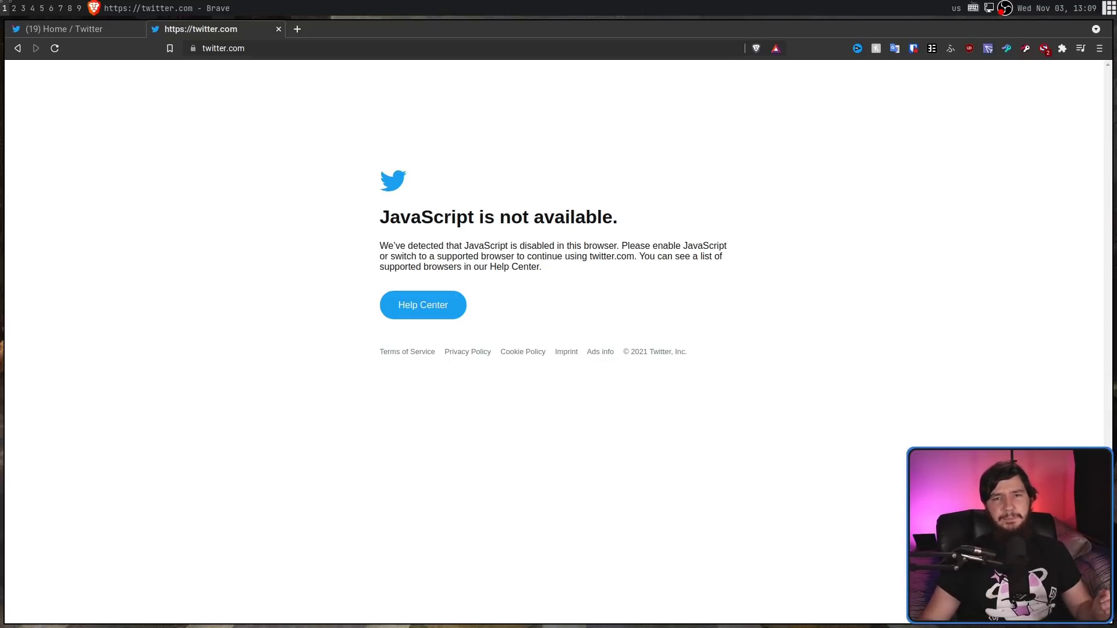
Step: Mark twitter.com as TRUSTED in NoScript and reload the Twitter page
left_click(1046, 49)
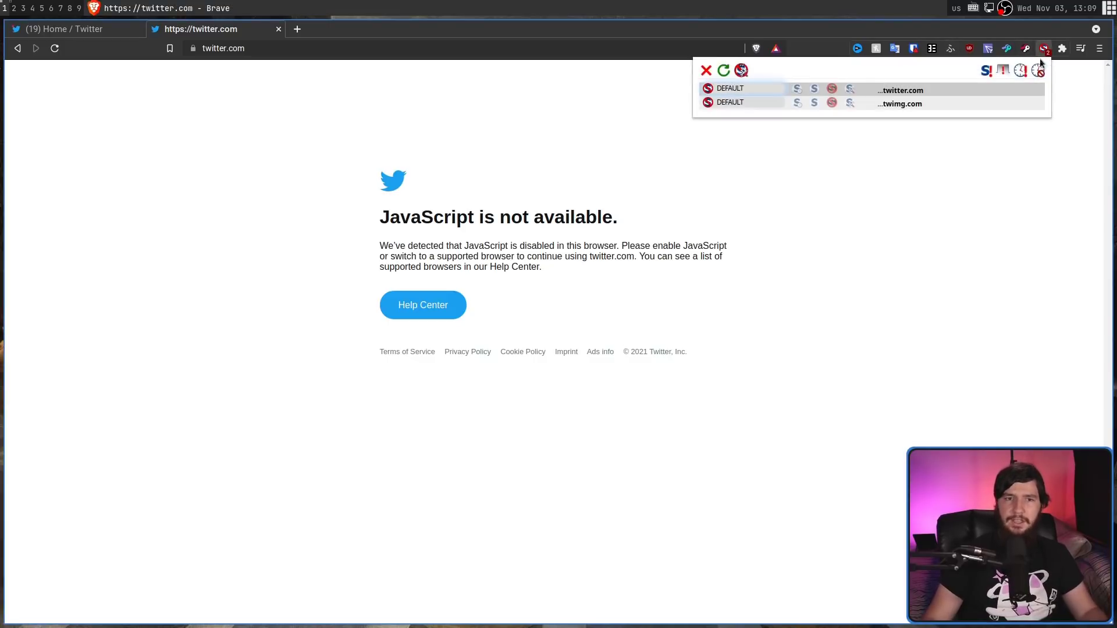
left_click(811, 88)
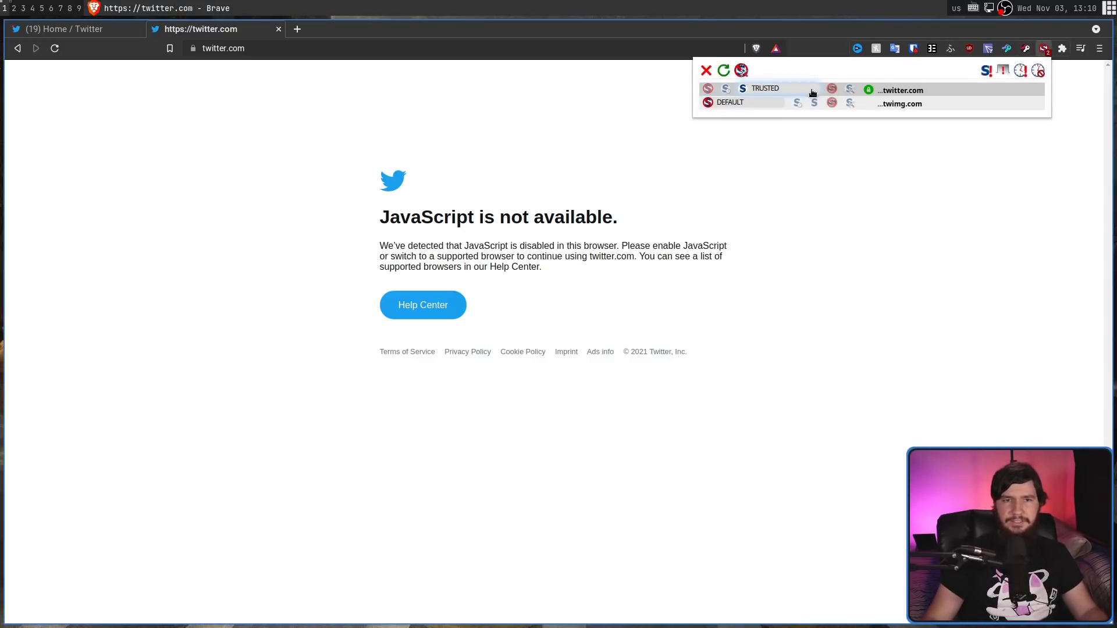
left_click(1004, 71)
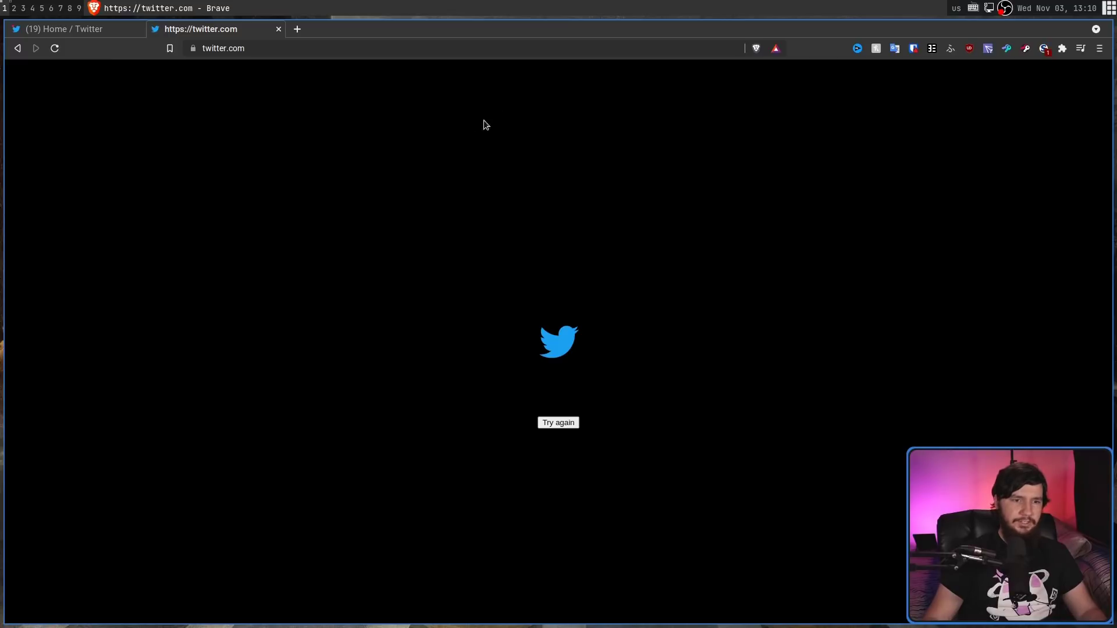
left_click(557, 423)
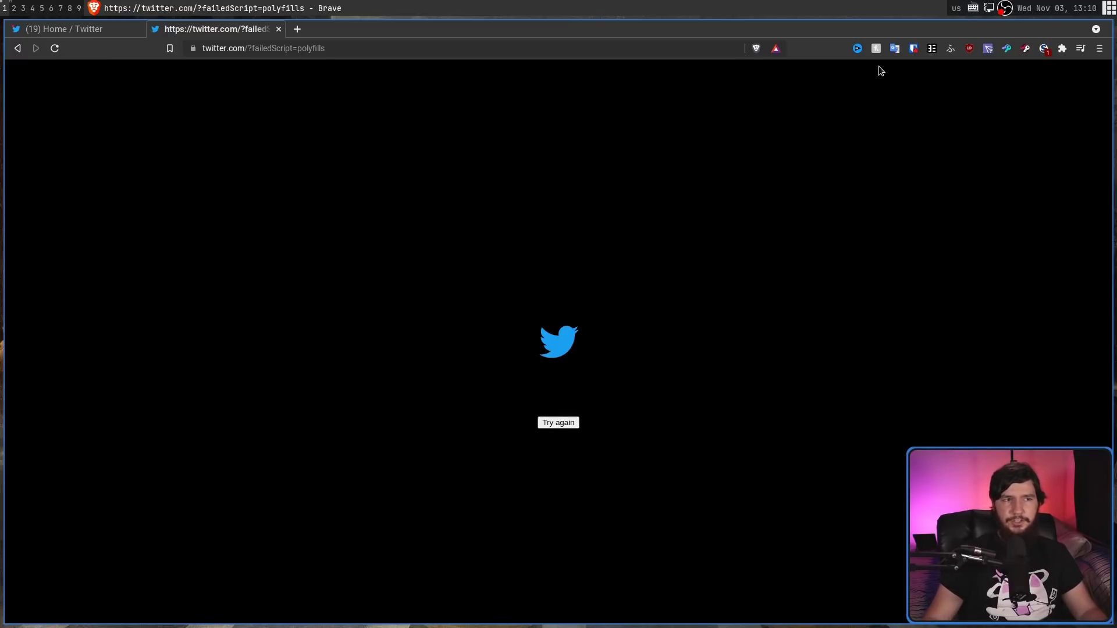
left_click_drag(298, 48, 319, 49)
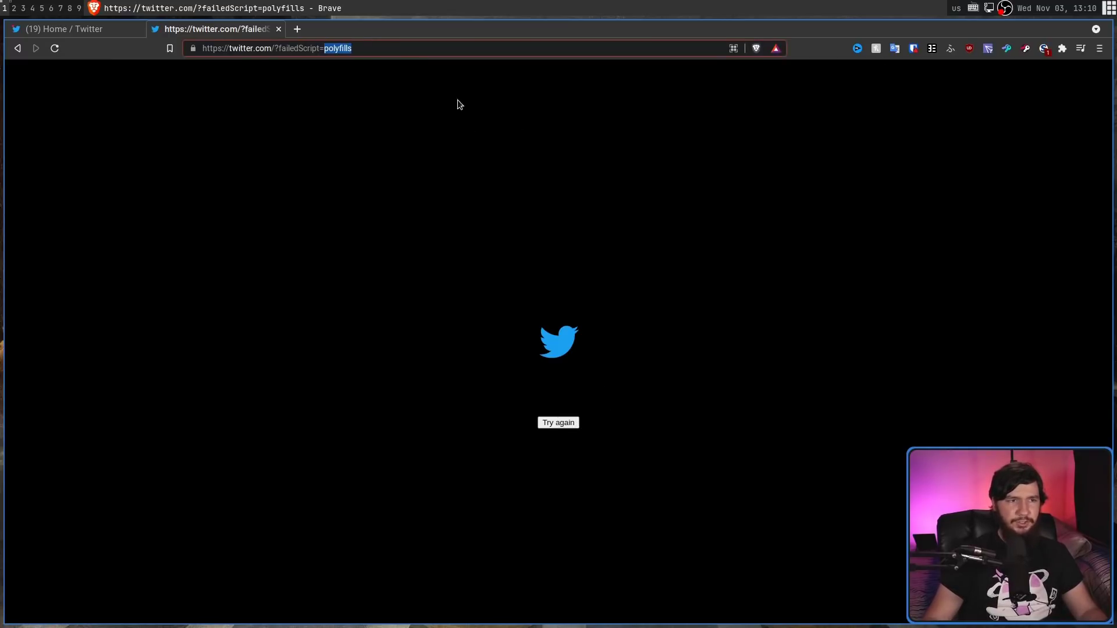
left_click(596, 189)
Step: Mark twimg.com as TRUSTED and reload so the full Twitter timeline loads
left_click(1043, 49)
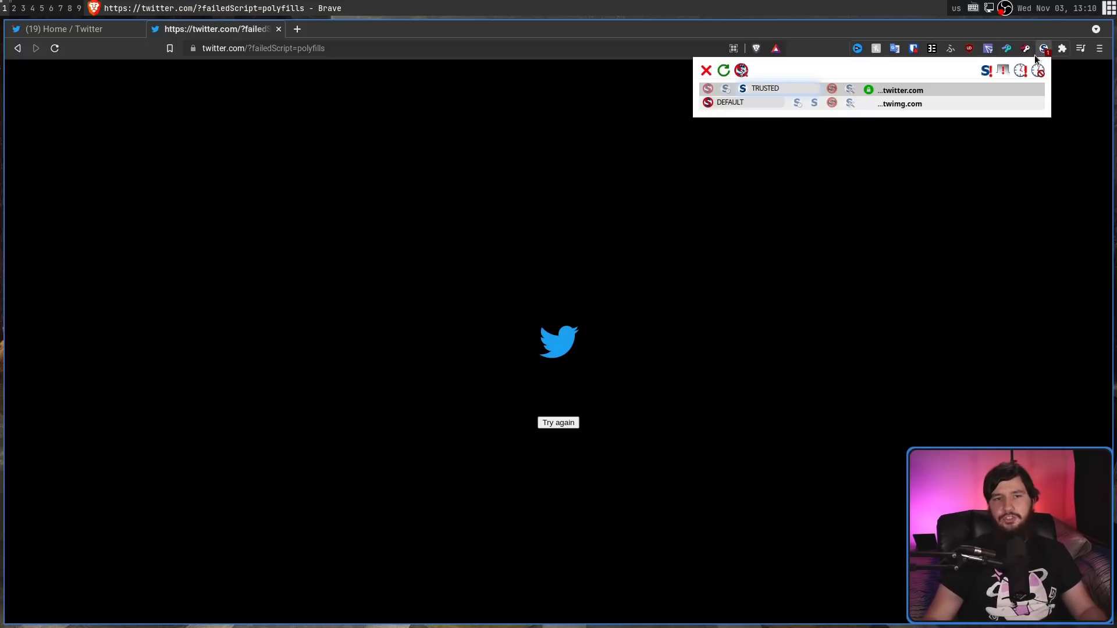
left_click(819, 103)
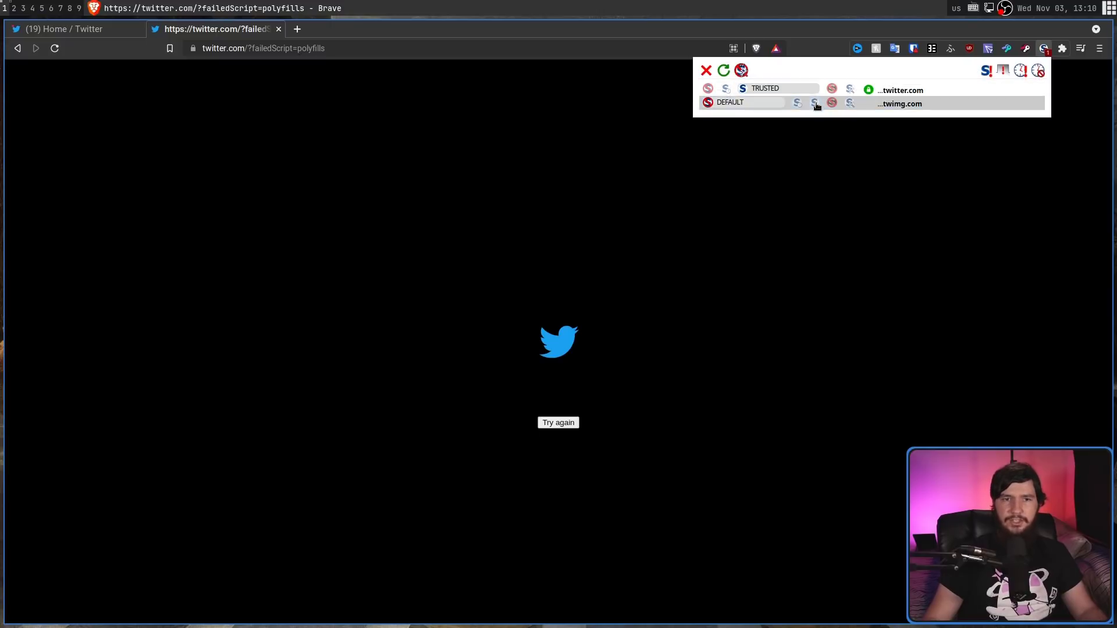
left_click(55, 48)
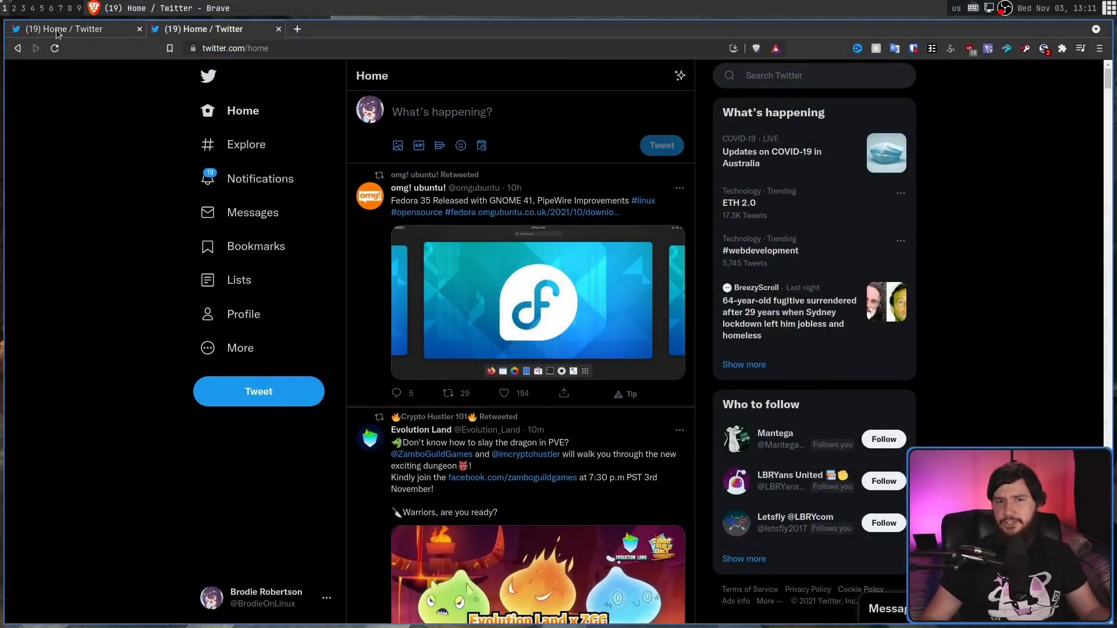
left_click(1045, 49)
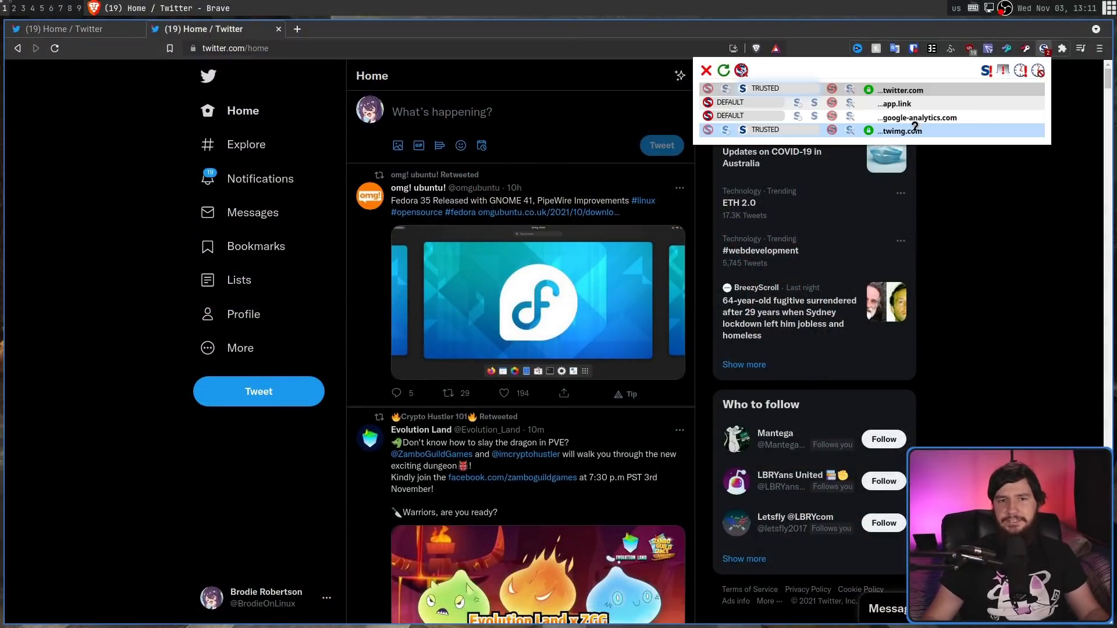
Step: Mark google-analytics.com as UNTRUSTED, reload Twitter, and bring up NoScript's Options page
left_click(832, 116)
left_click(55, 49)
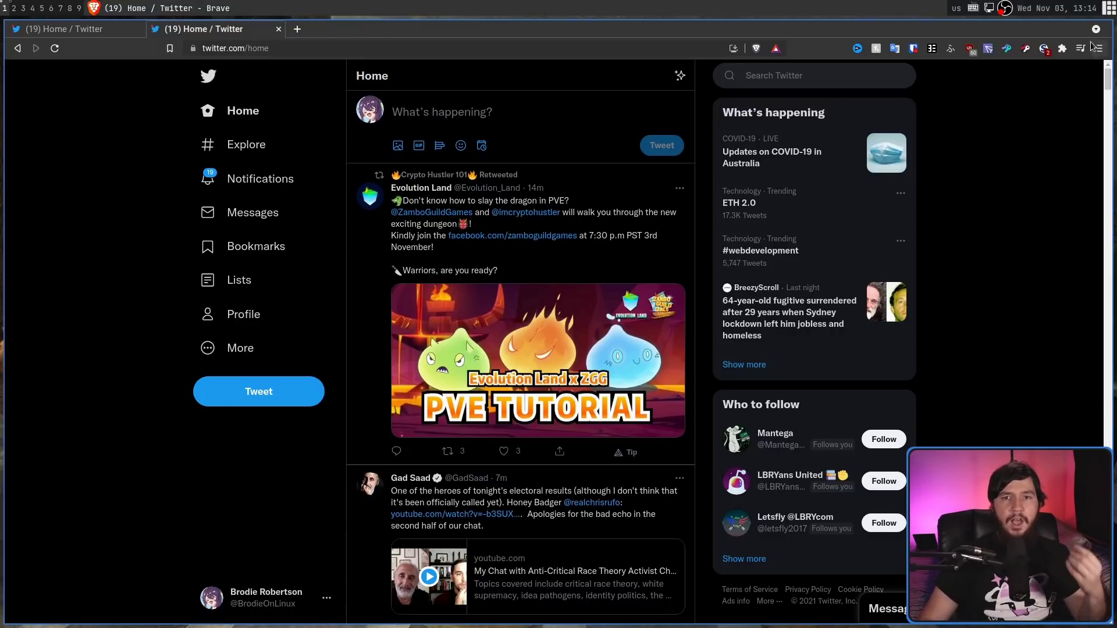
left_click(1044, 48)
left_click(742, 69)
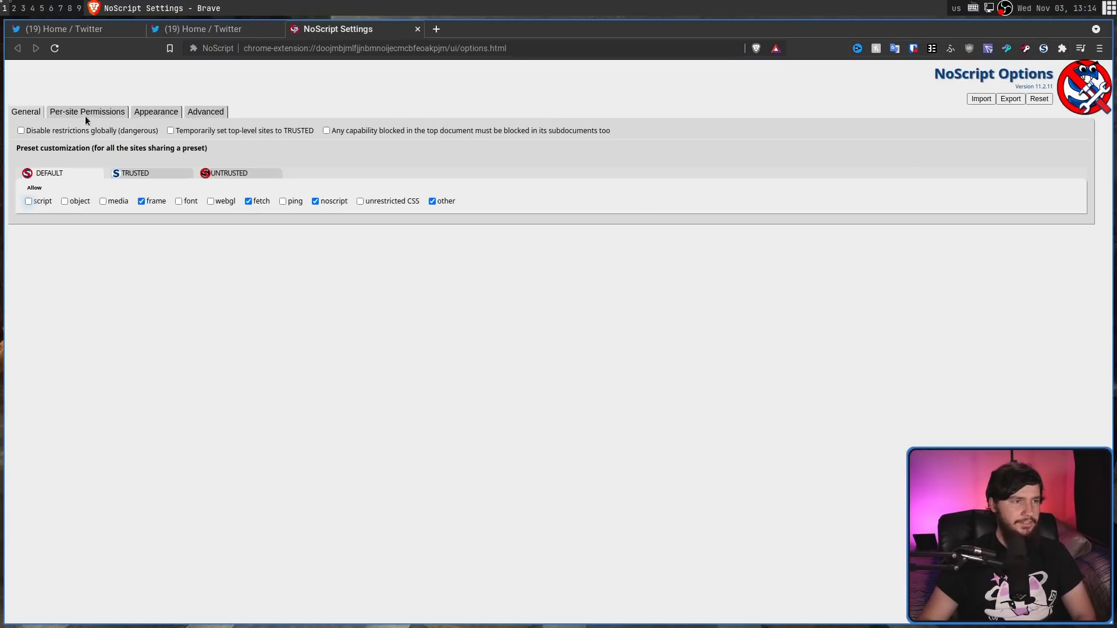
Step: Browse the Per-site Permissions list, filter it by 'goo', then clear the search
left_click(86, 113)
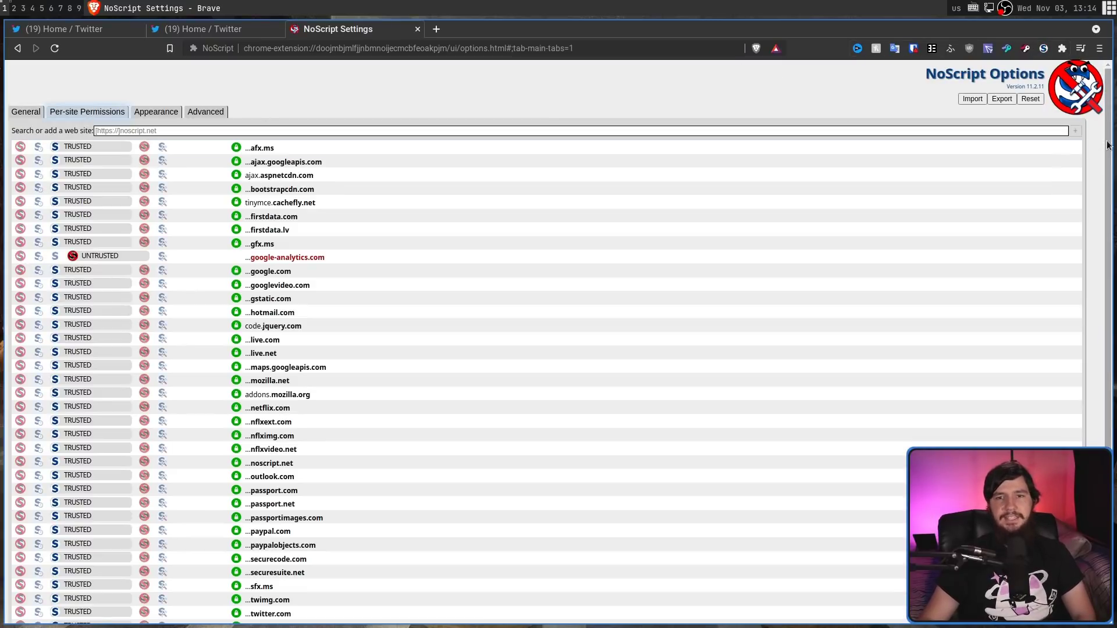
scroll(1097, 262, "down", 3)
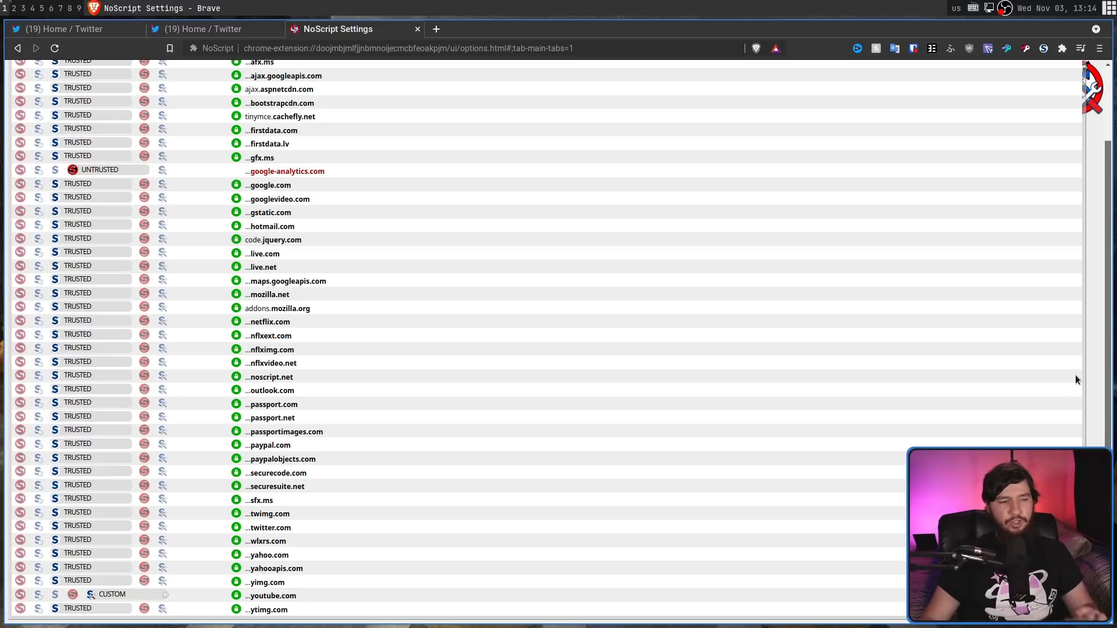
scroll(1075, 379, "up", 3)
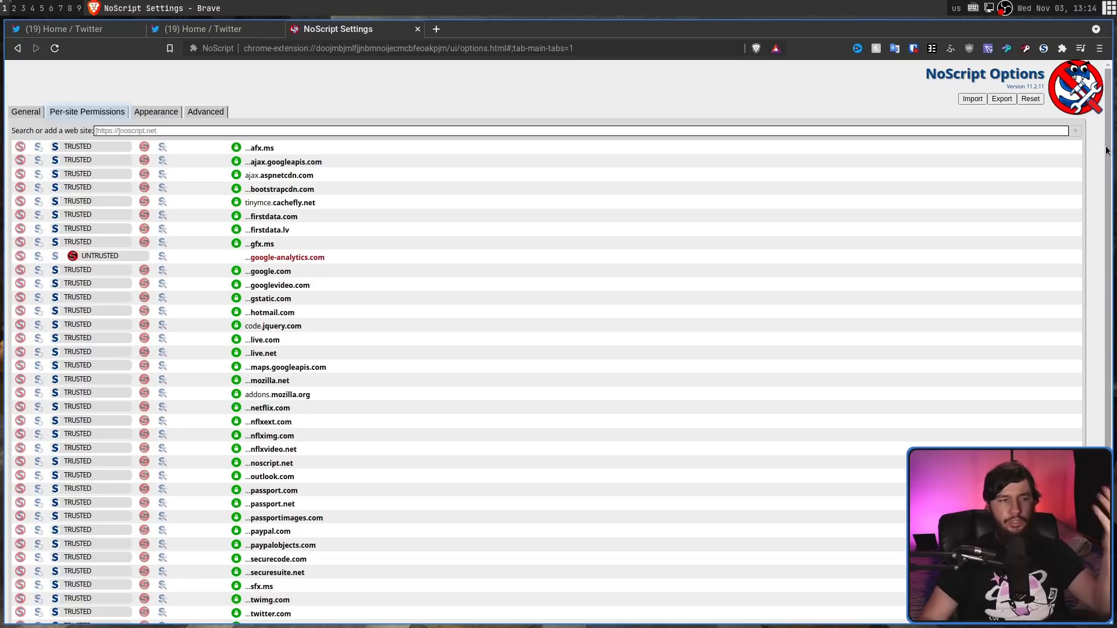
left_click(138, 127)
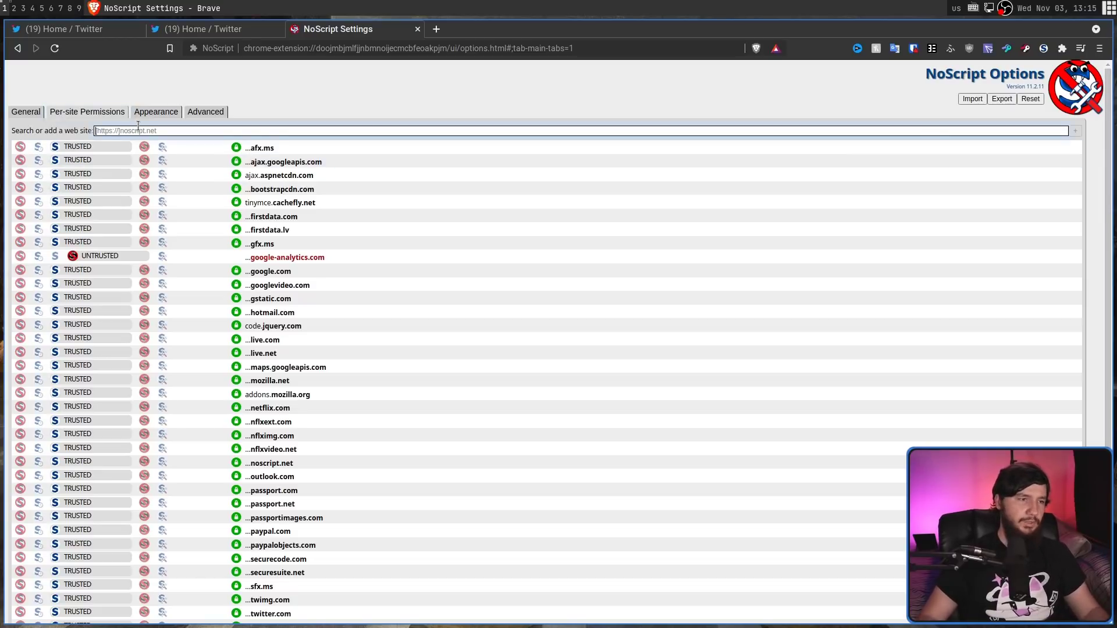
type("goog")
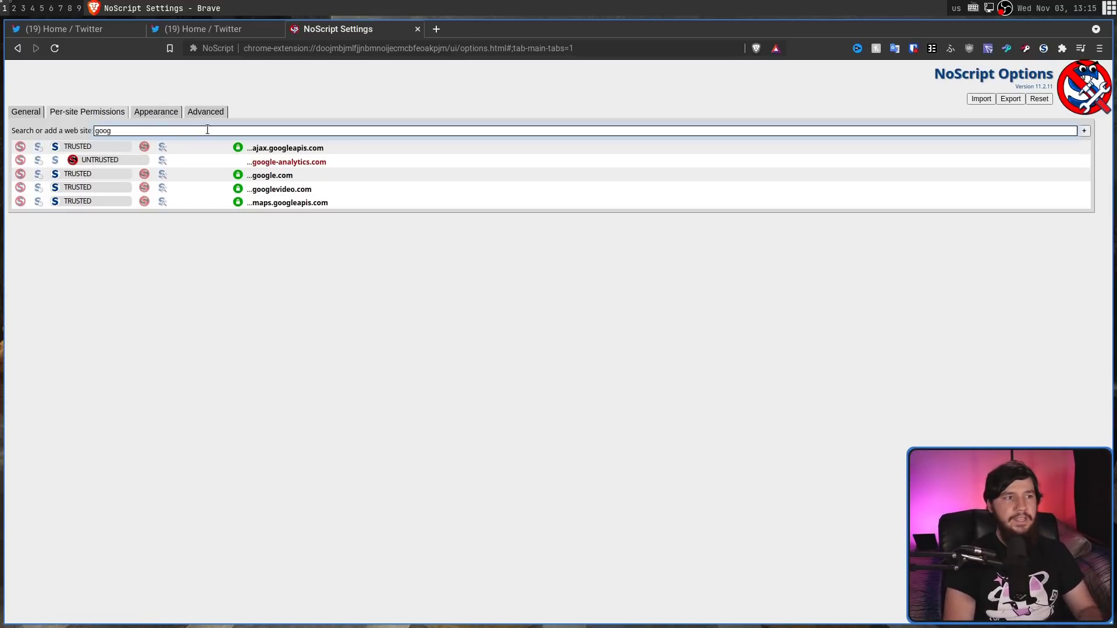
key("BackSpace")
key("BackSpace")
key("BackSpace")
key("BackSpace")
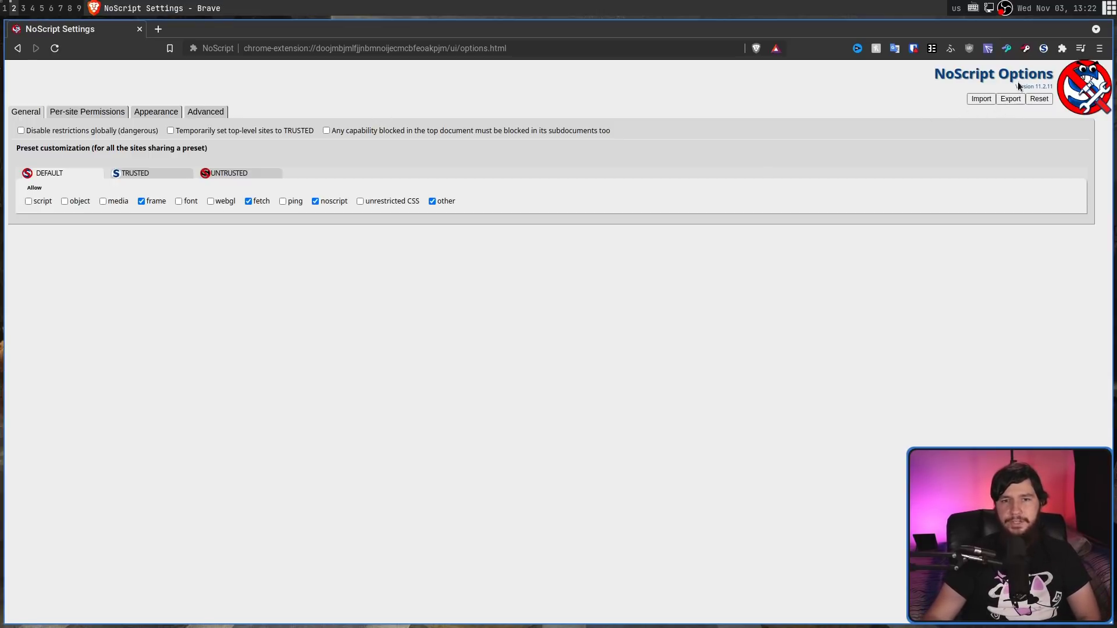
Step: Export the NoScript settings to noscript_data.txt and show the Appearance settings
left_click(1001, 101)
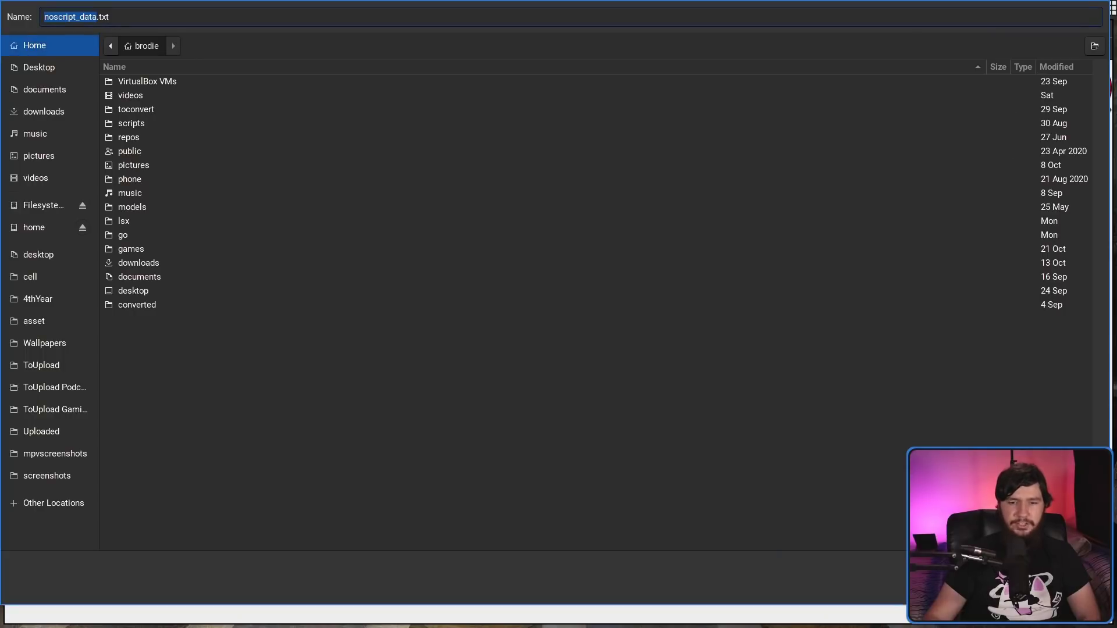
key("Escape")
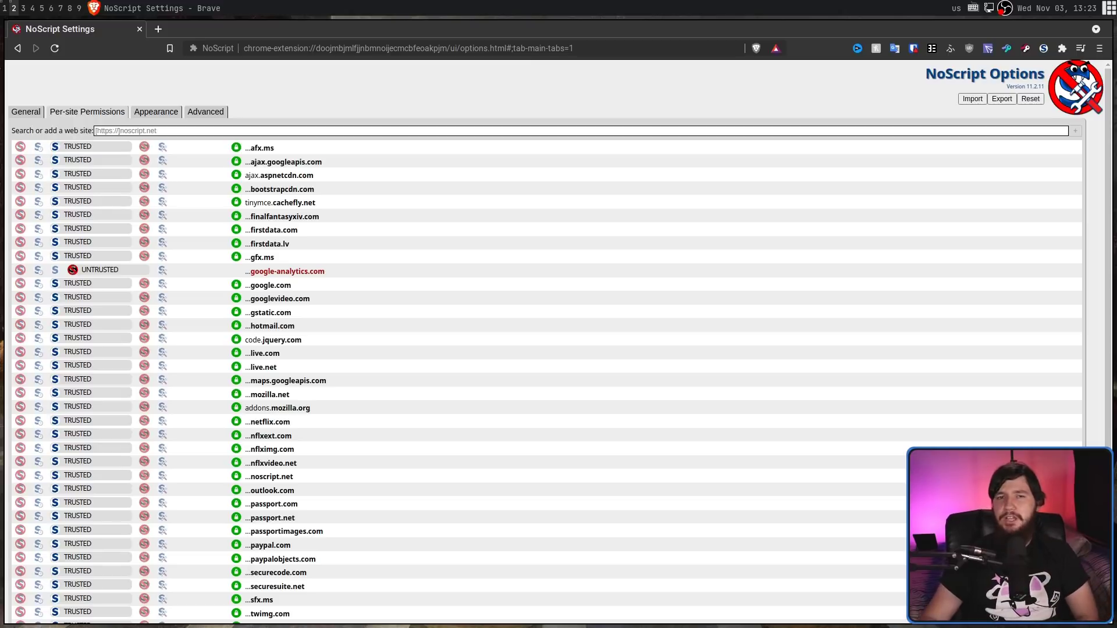
left_click(151, 112)
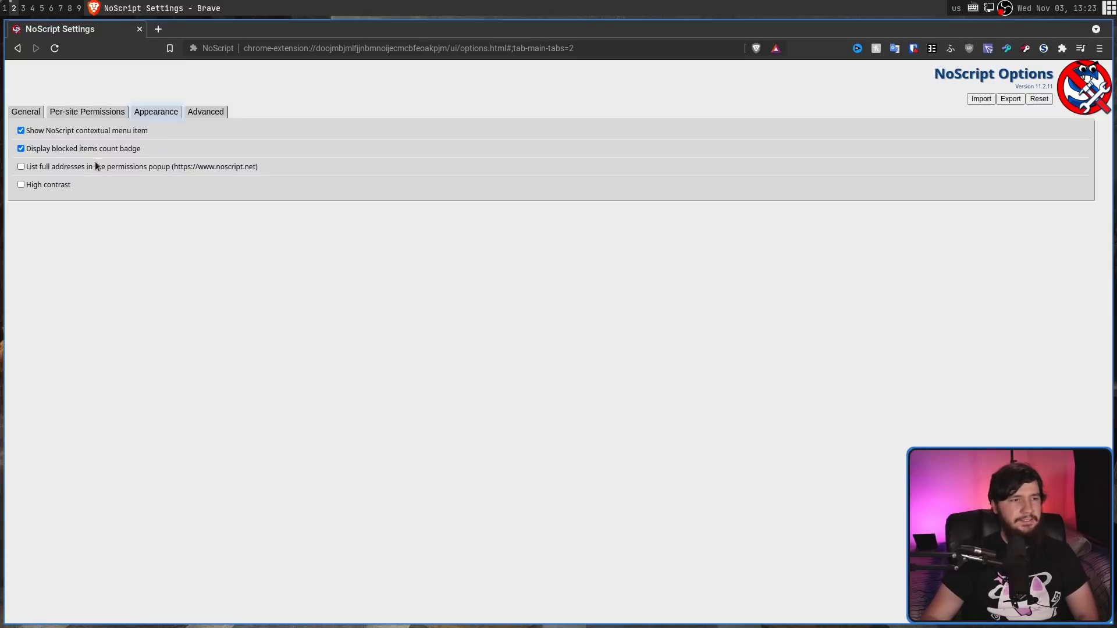
Step: Enable full addresses in the popup, then load youtube.com in a new tab and check NoScript's permissions
left_click(170, 166)
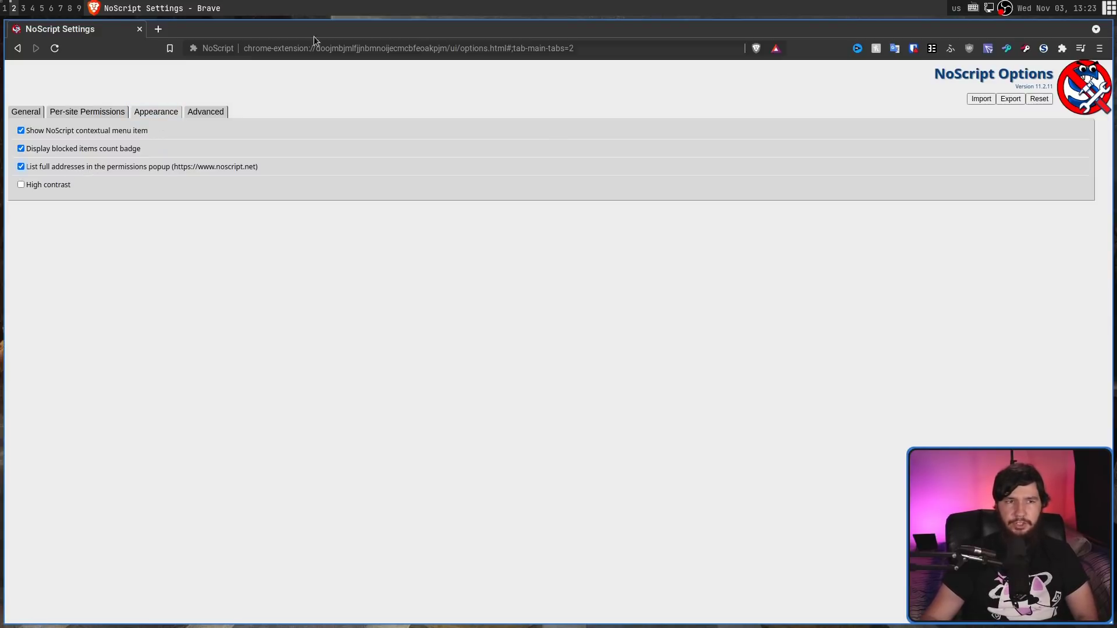
left_click(159, 28)
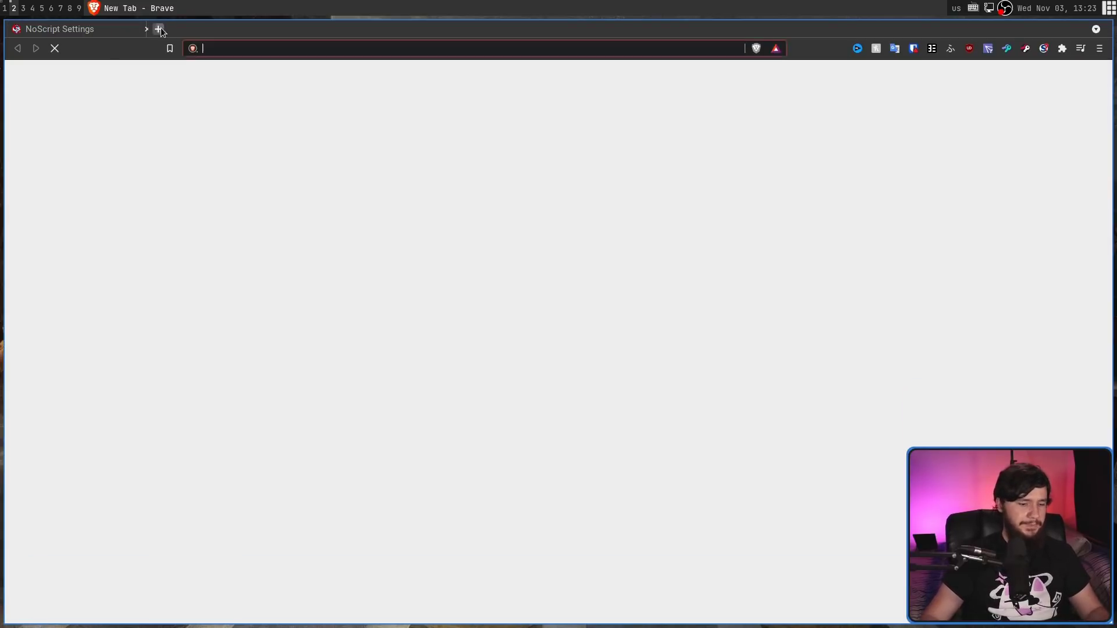
type("youtube.com")
key("Return")
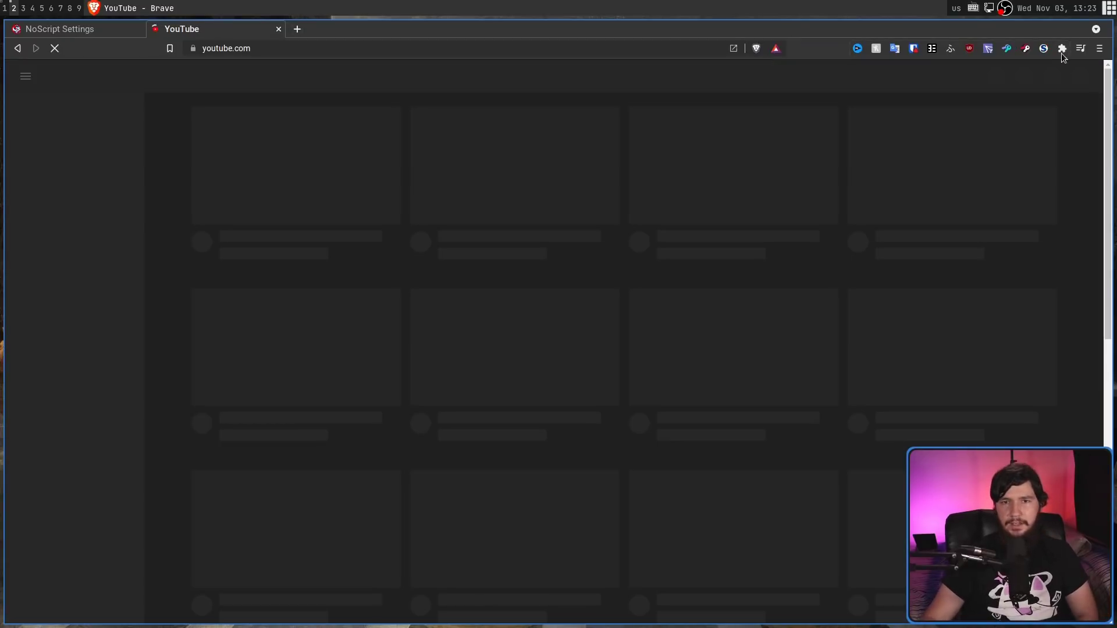
left_click(1045, 49)
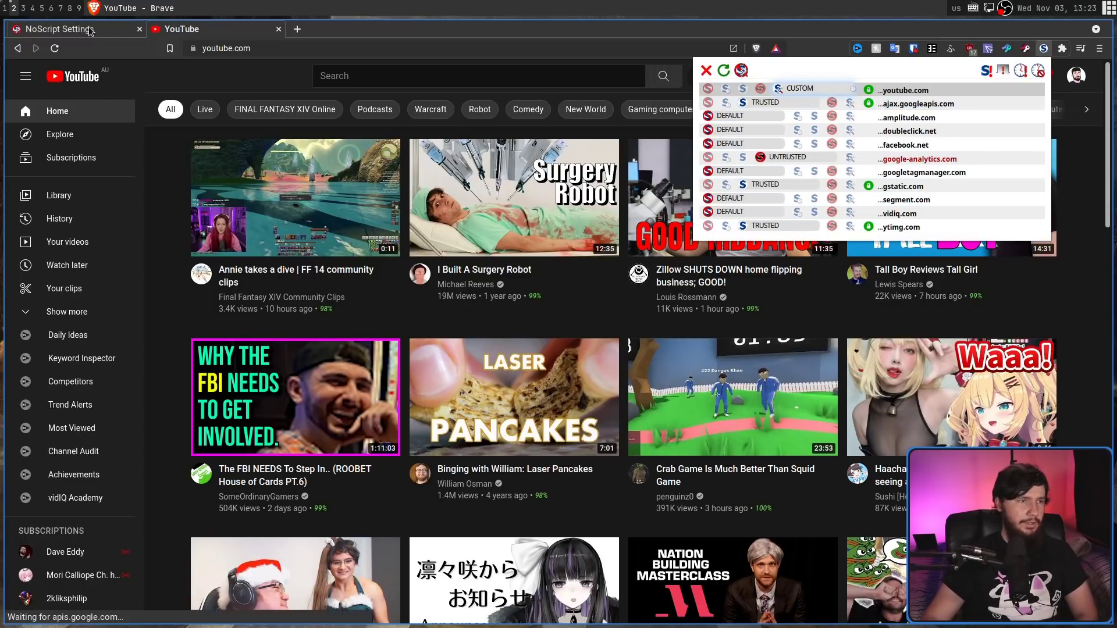
Step: Compare with the settings, then reopen YouTube's popup and highlight the leaddyno and rollbar full addresses
left_click(59, 29)
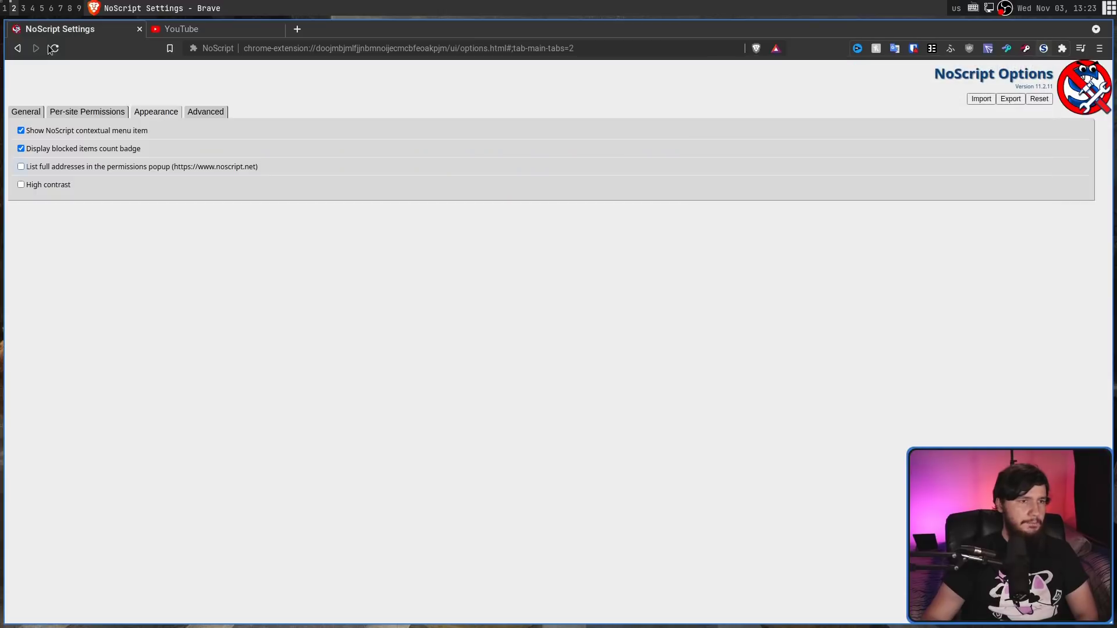
left_click(181, 29)
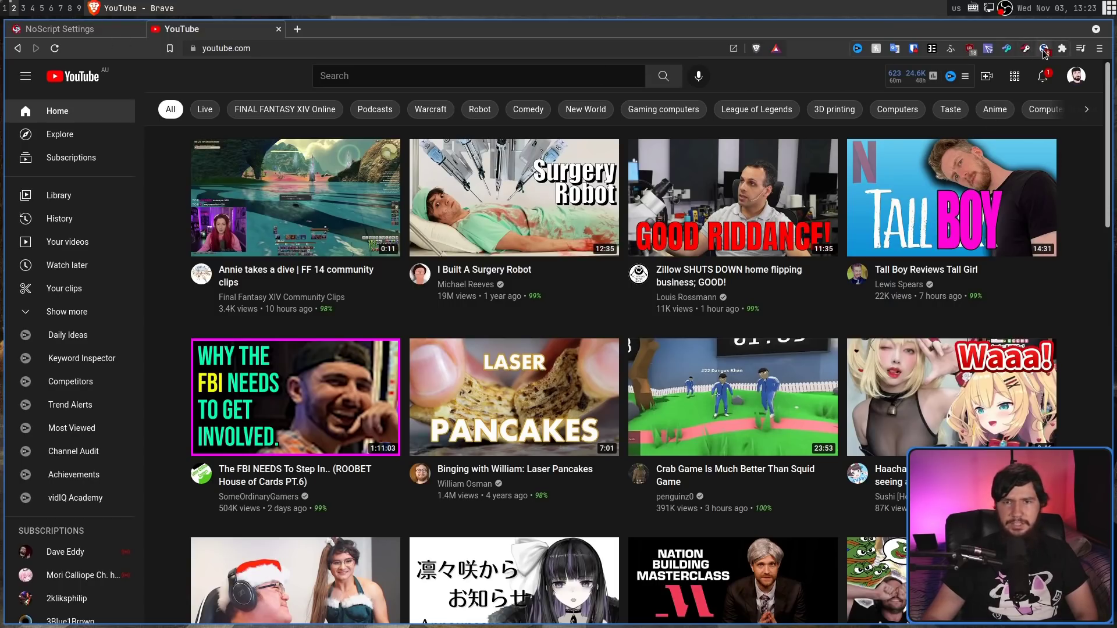
left_click(1045, 50)
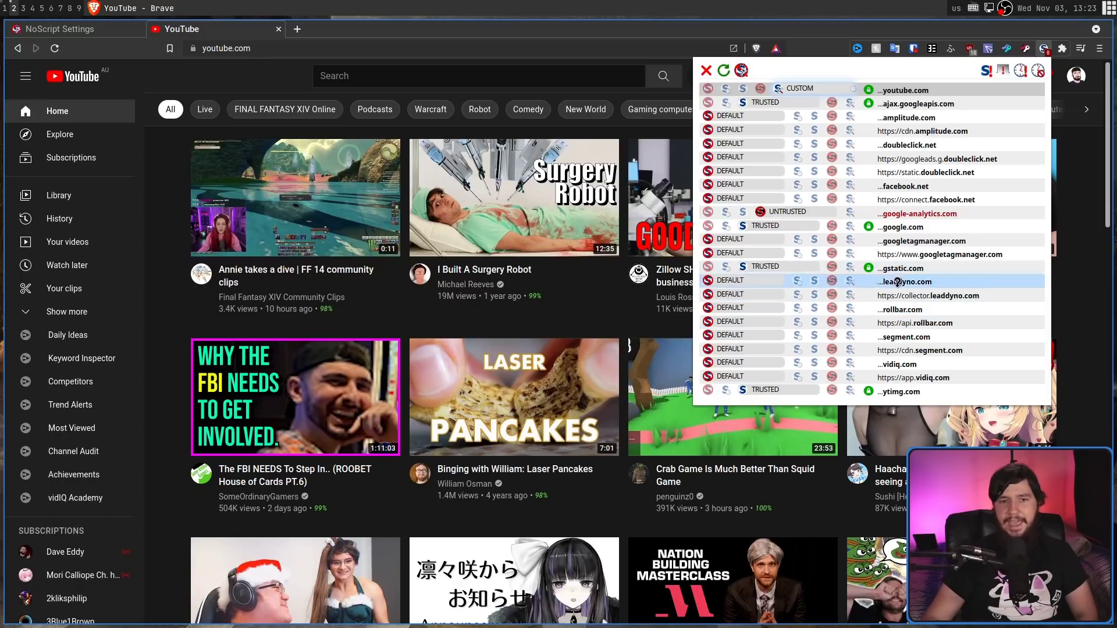
left_click_drag(900, 295, 921, 314)
left_click(925, 322)
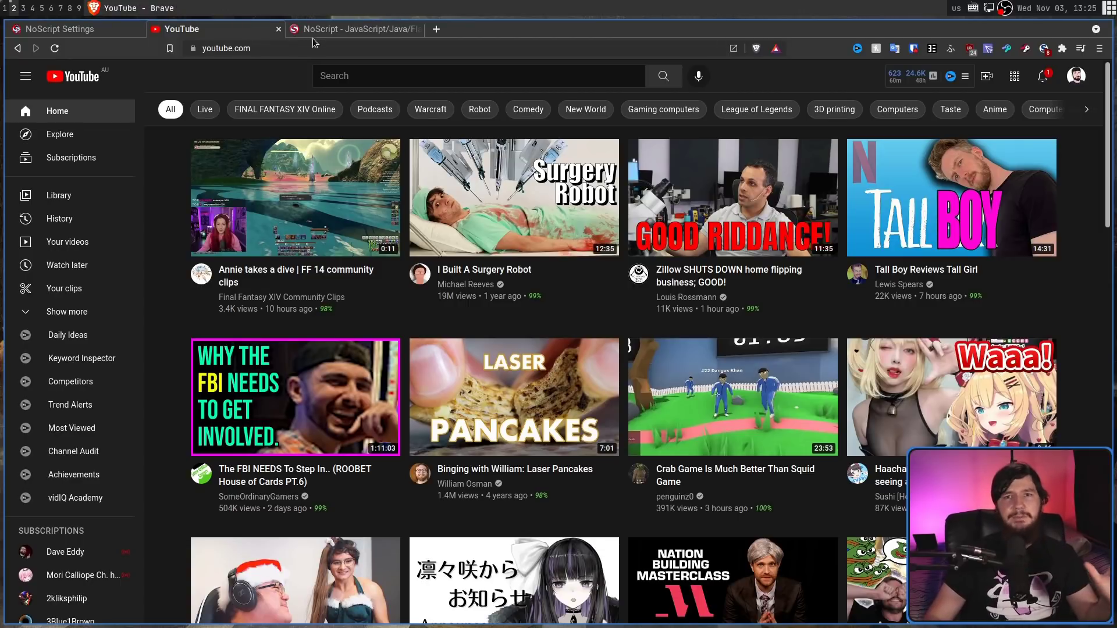
Step: Switch to the noscript.net features page, zoom in, and scroll through the permission-icon and site-matching sections
left_click(355, 29)
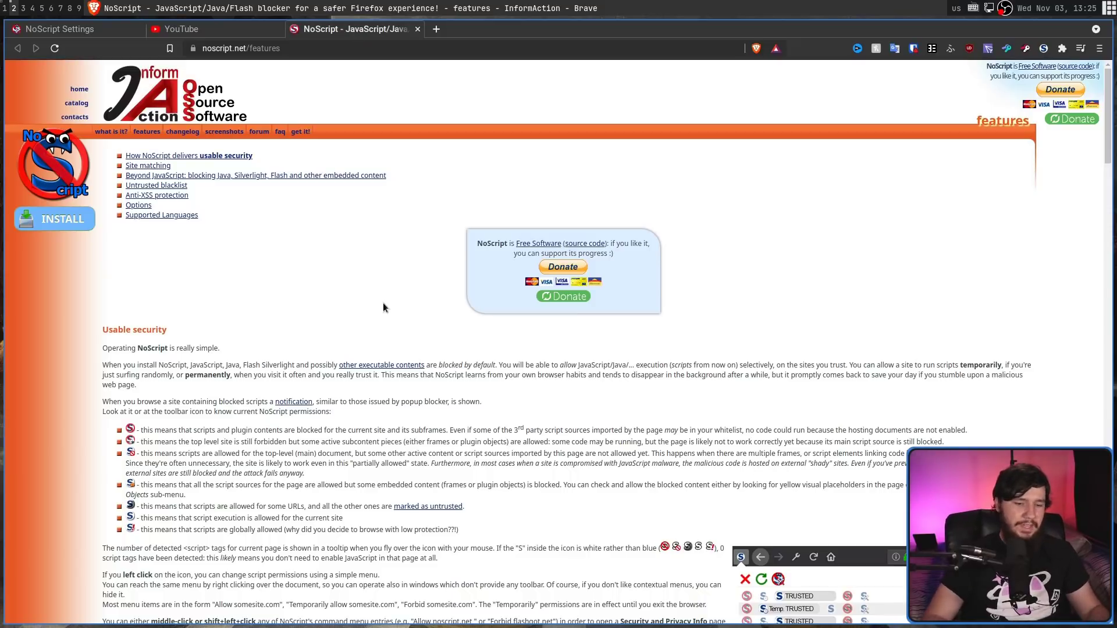
key("ctrl+plus")
scroll(468, 307, "down", 2)
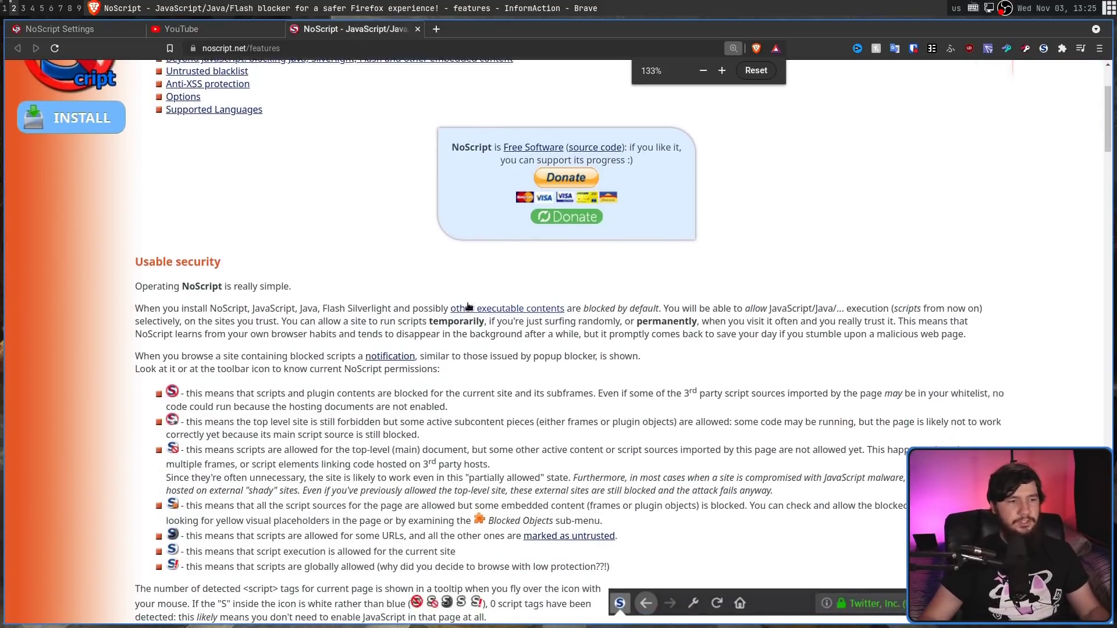
scroll(467, 307, "down", 2)
left_click_drag(456, 431, 167, 266)
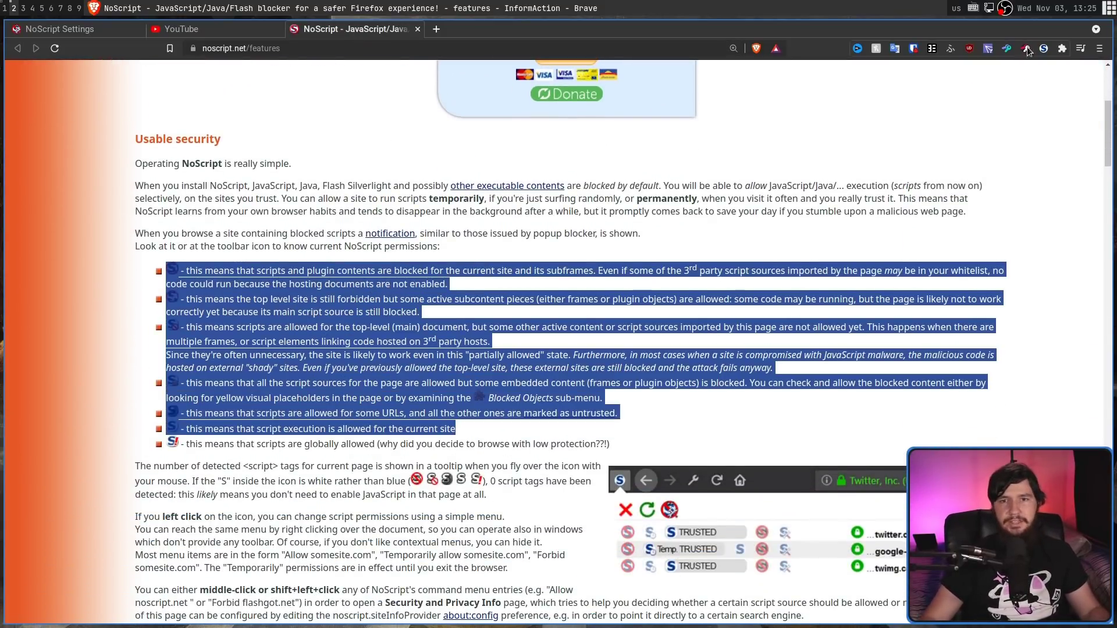
scroll(448, 394, "down", 9)
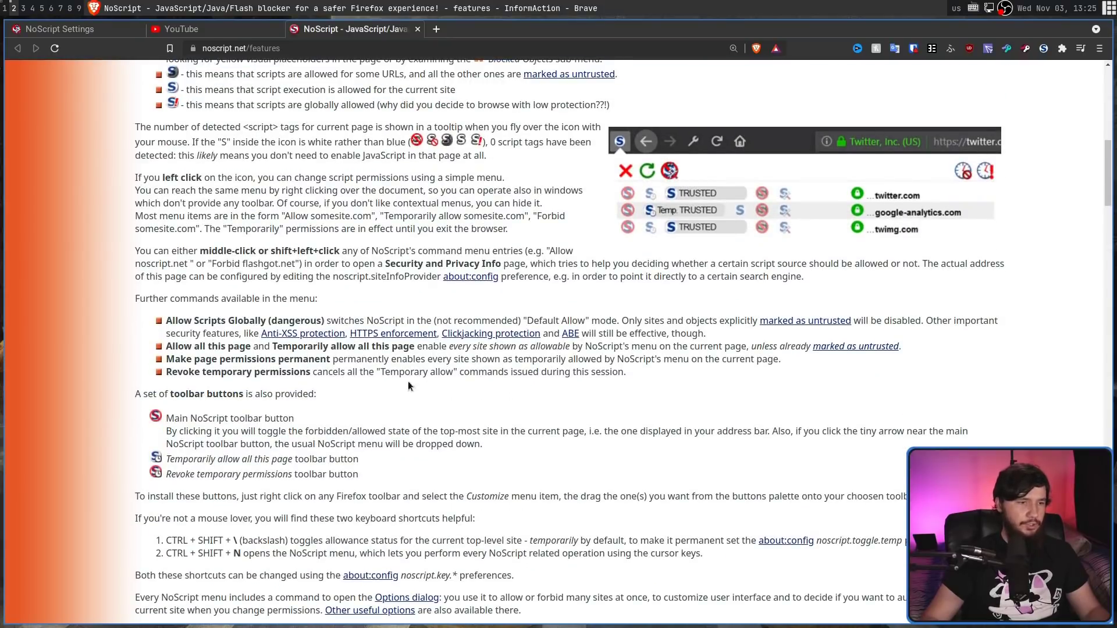
scroll(448, 394, "down", 4)
scroll(517, 437, "down", 3)
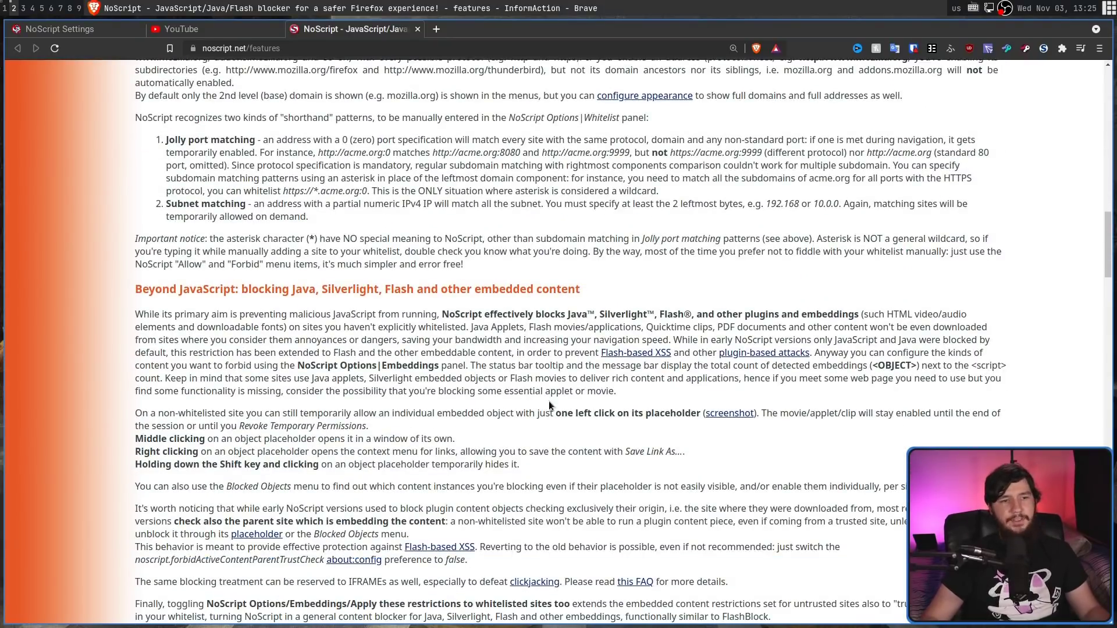
scroll(606, 317, "down", 3)
scroll(168, 290, "up", 2)
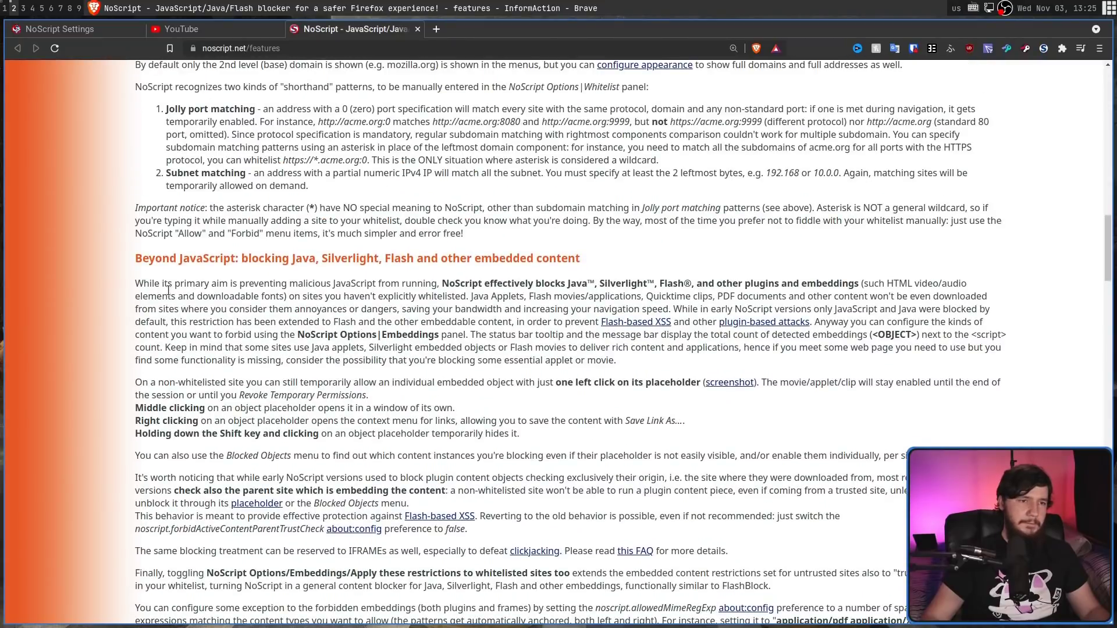
Step: Highlight the embedded content blocking section, then return to the top of the features page
left_click_drag(114, 260, 743, 435)
left_click(805, 406)
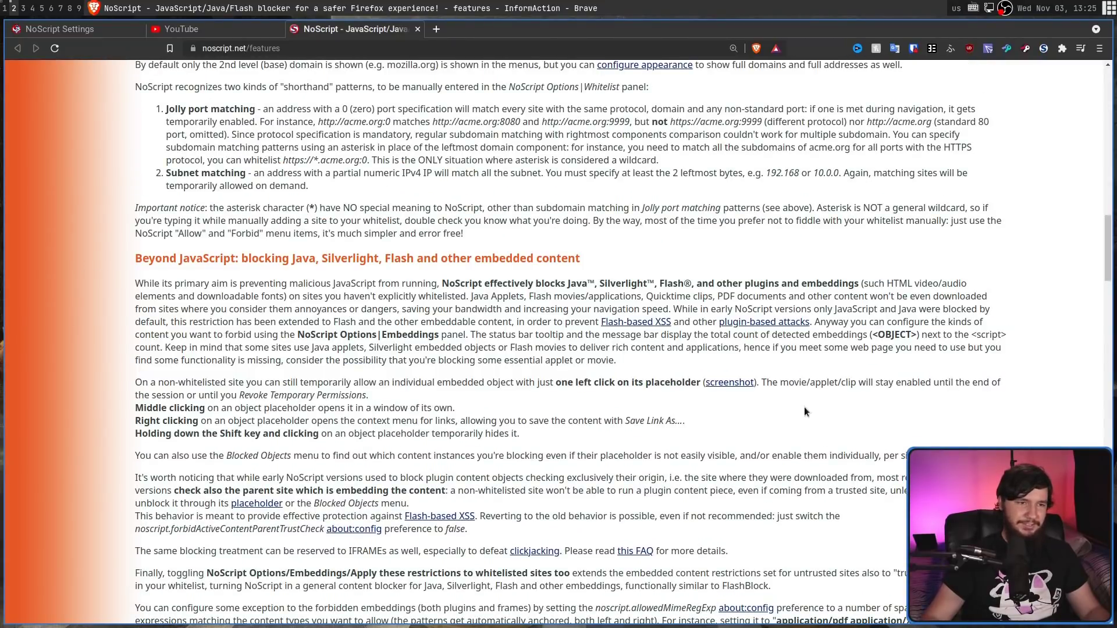
left_click_drag(581, 258, 244, 259)
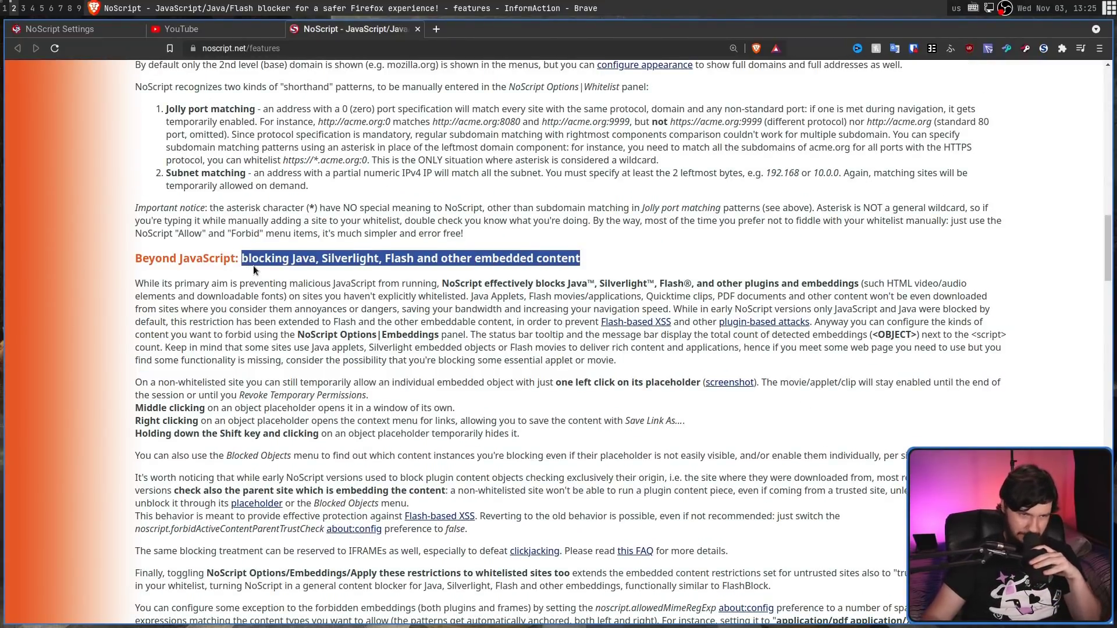
left_click(803, 251)
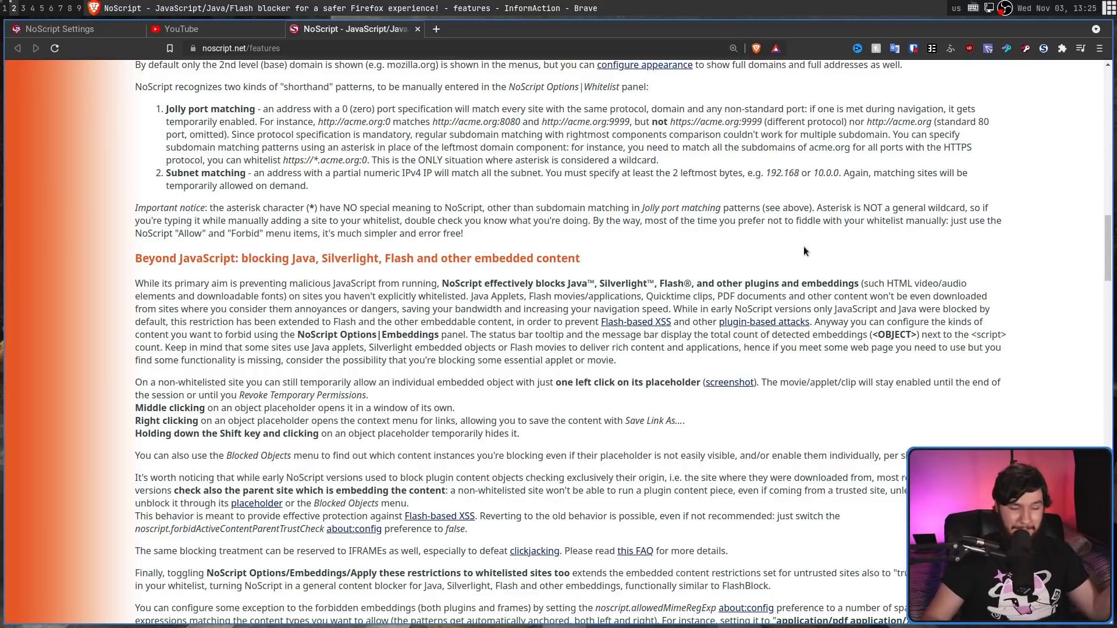
left_click_drag(1110, 210, 1083, 212)
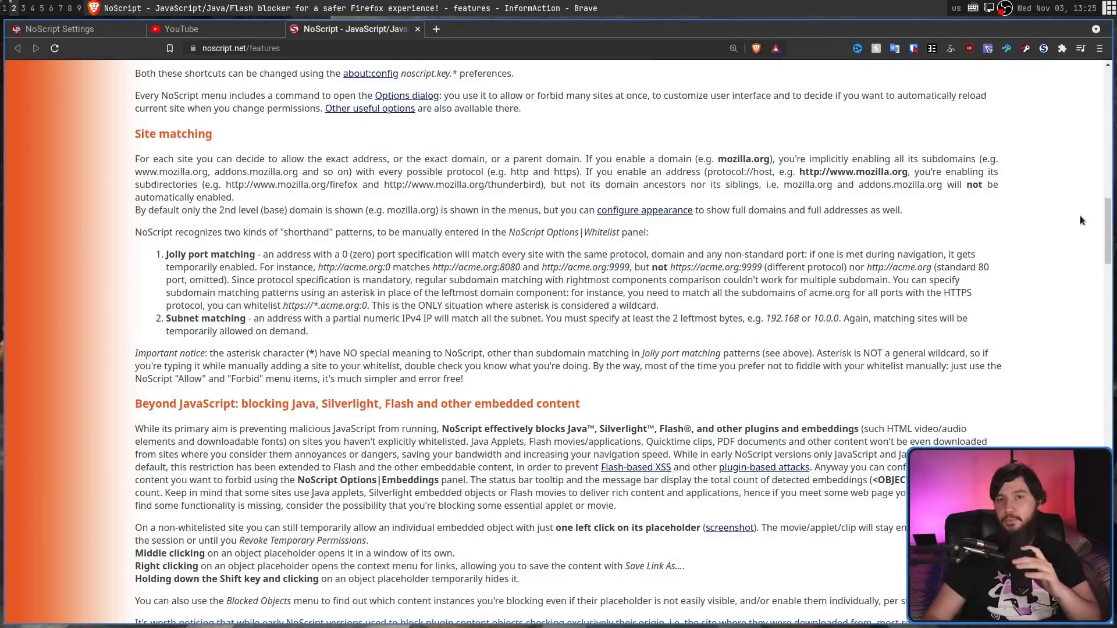
key("Home")
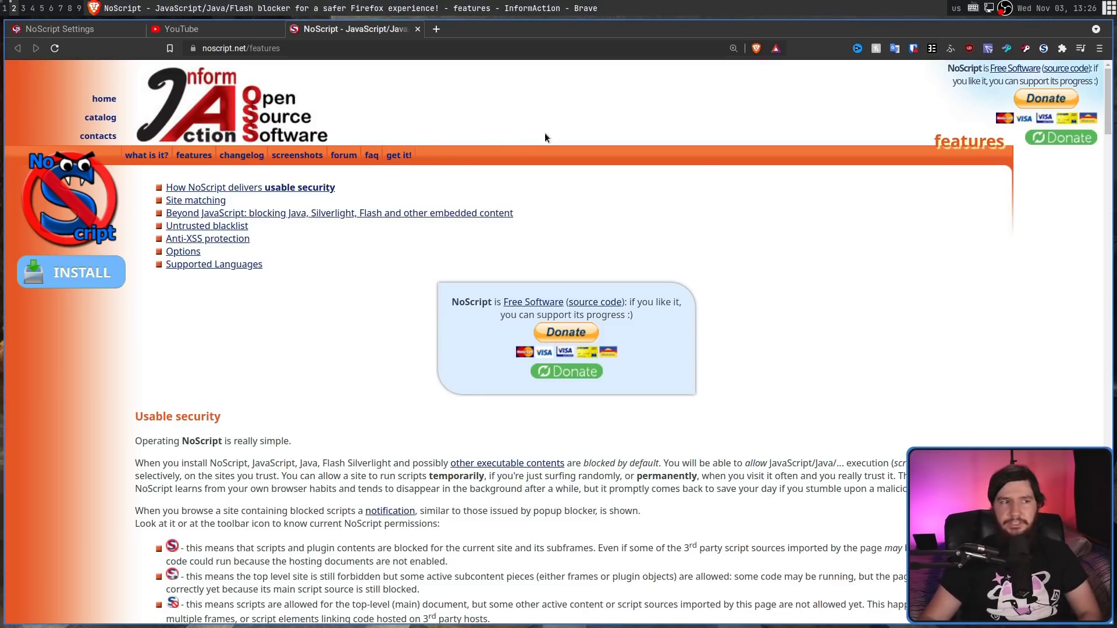
Step: Visit the InformAction home page, return, and load noscript.net's main page by removing 'features' from the URL
left_click(104, 99)
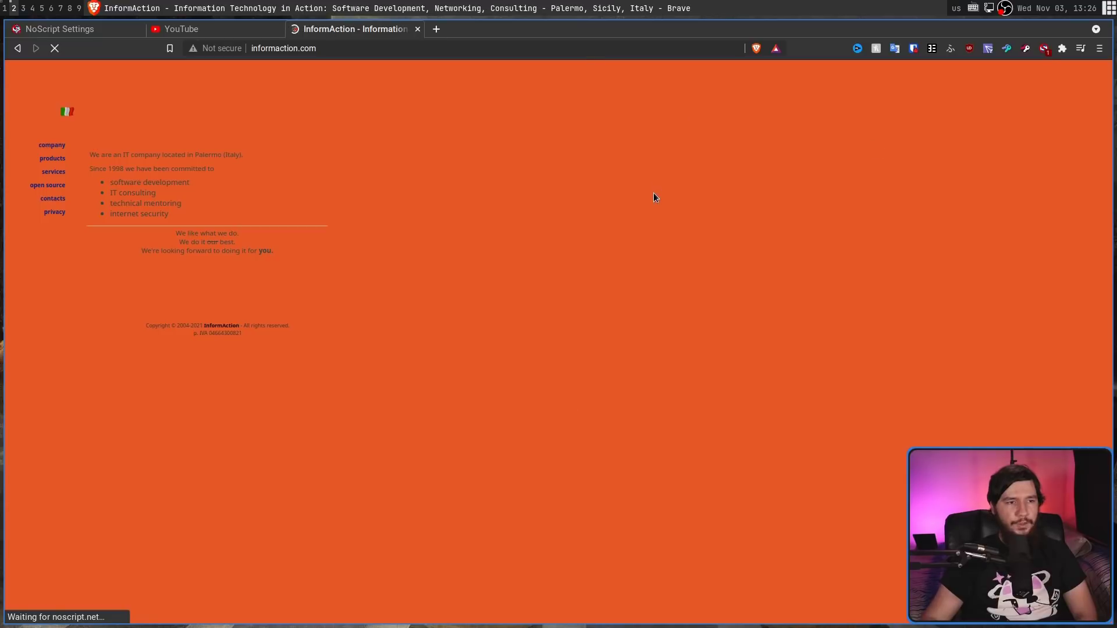
left_click(18, 49)
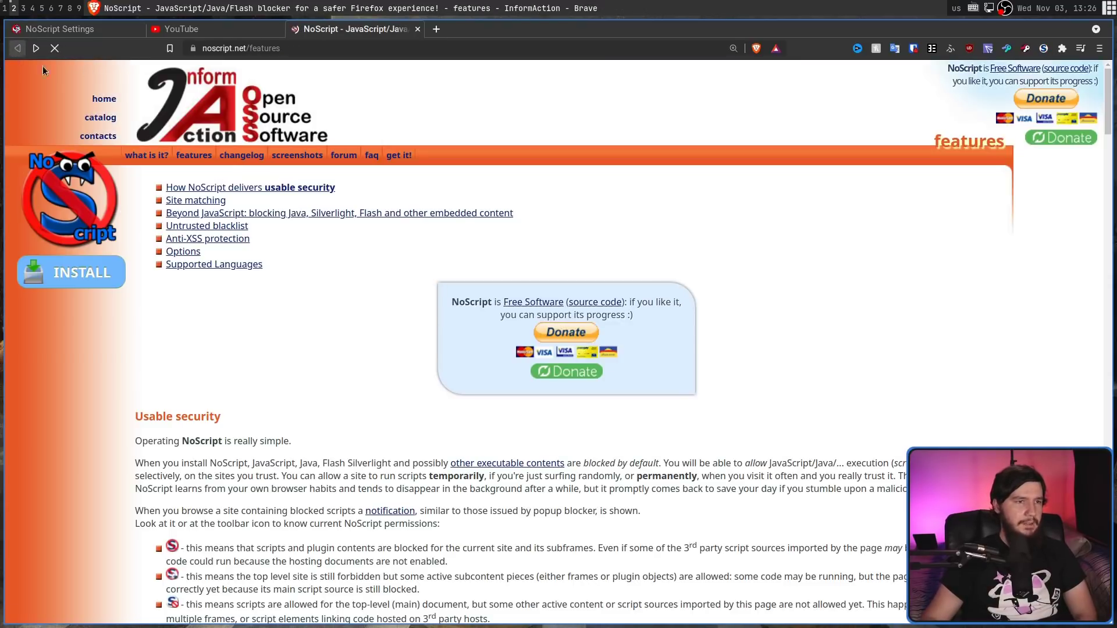
double_click(291, 48)
key("BackSpace")
key("Return")
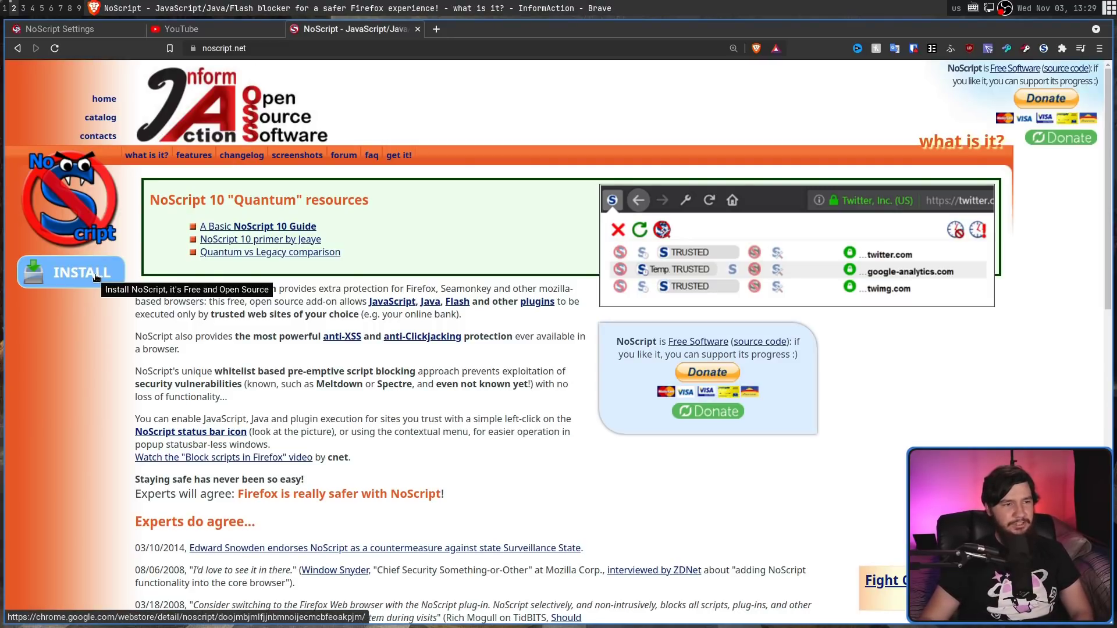
Step: Follow noscript.net's INSTALL link to NoScript's Chrome Web Store listing
left_click(97, 278)
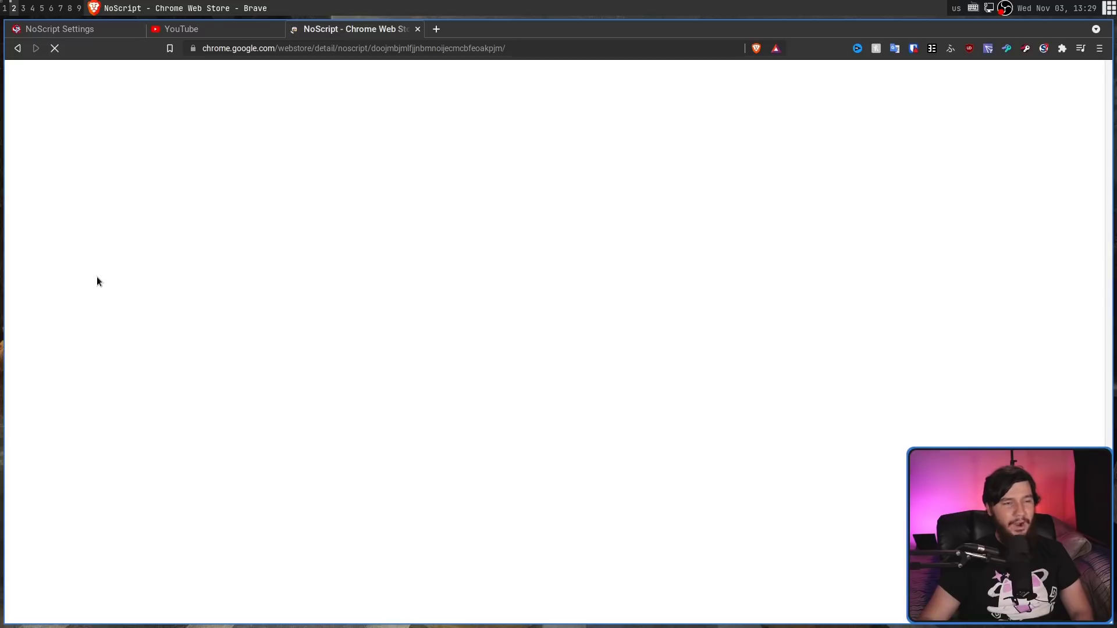